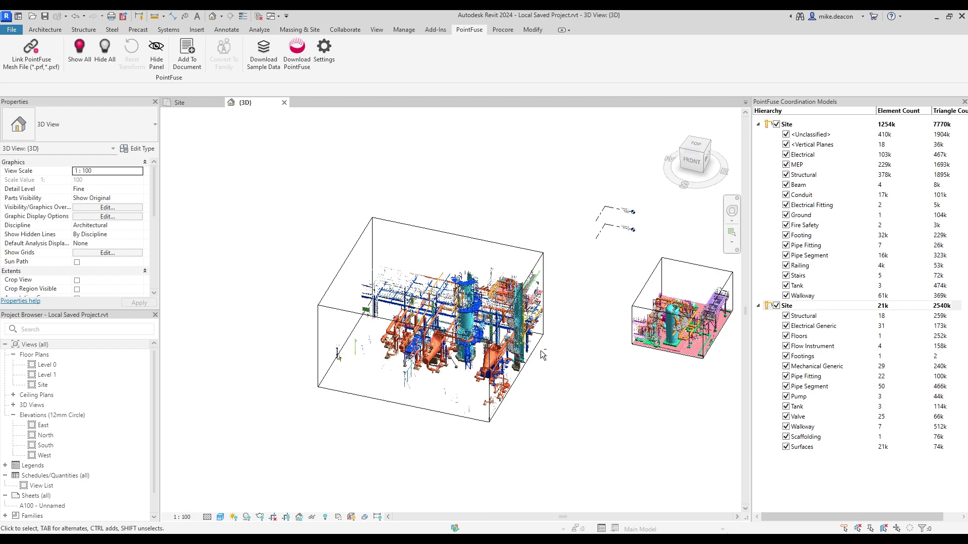
Orbit and zoom the 3D view to inspect both mesh models
shift+middle_drag(541, 350, 552, 335)
shift+middle_drag(613, 353, 479, 252)
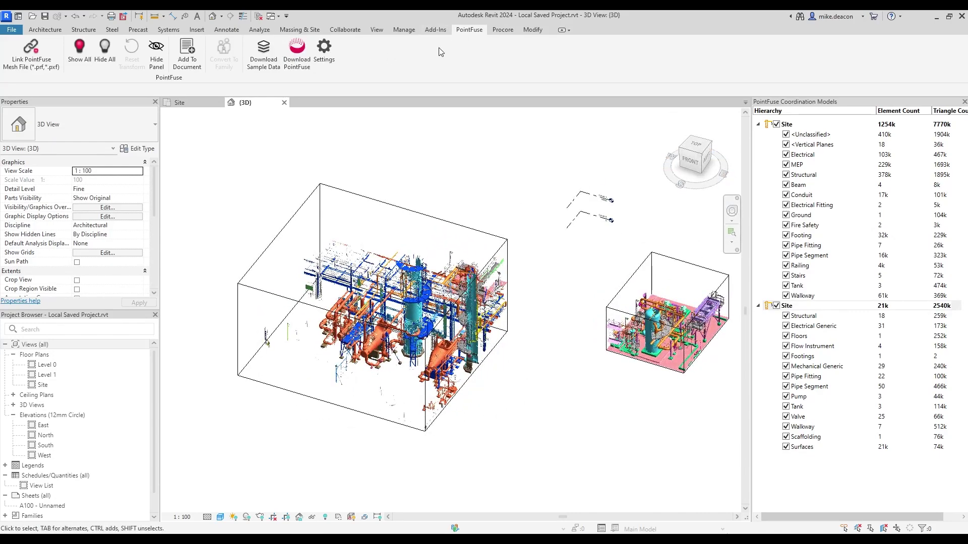
scroll(540, 344, up, 3)
scroll(540, 343, down, 3)
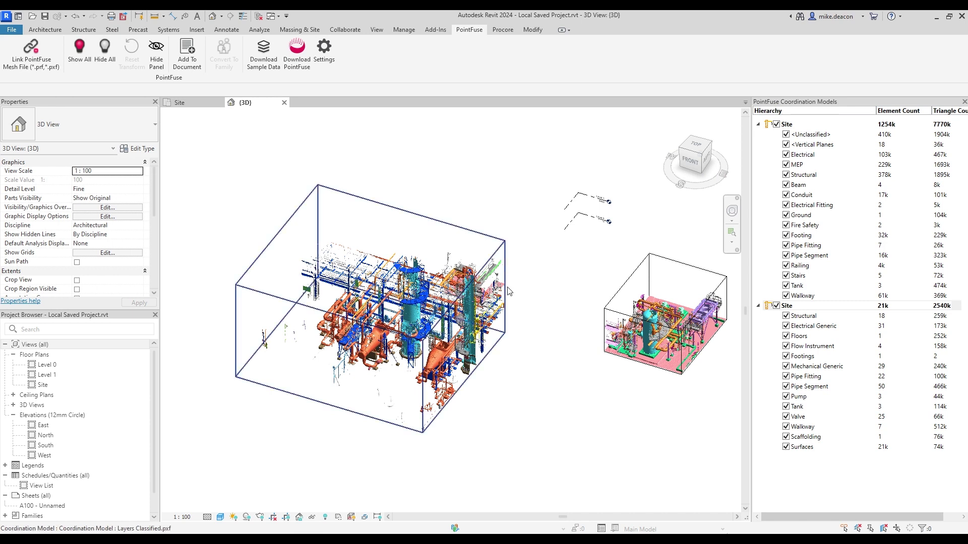
scroll(536, 336, up, 2)
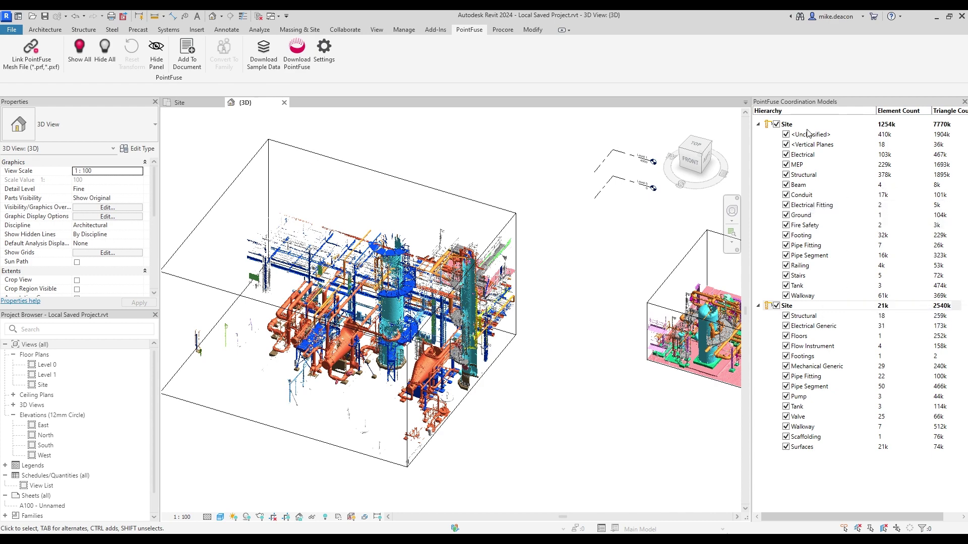
middle_drag(567, 347, 577, 345)
scroll(312, 310, up, 2)
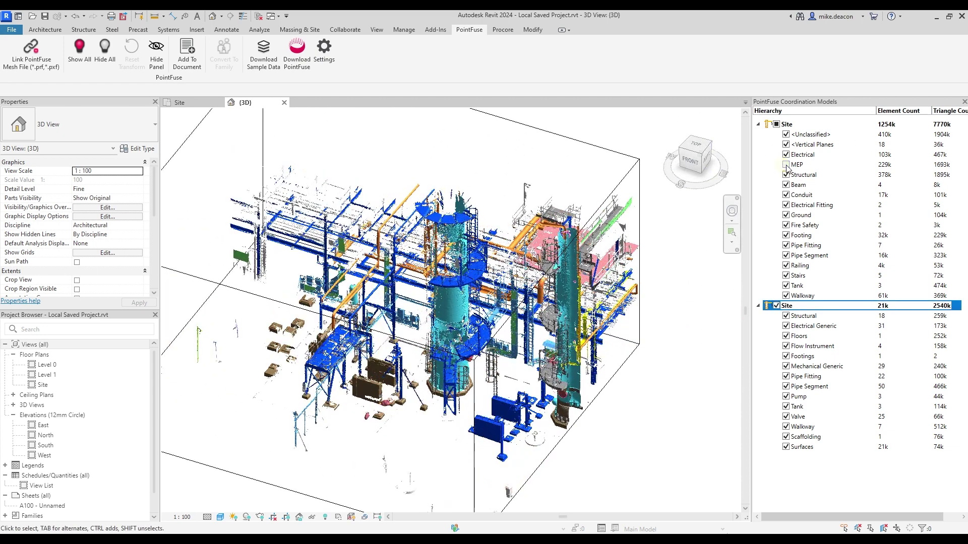
Toggle the first mesh's Structural category, then isolate it to view only structural elements
click(786, 174)
click(786, 174)
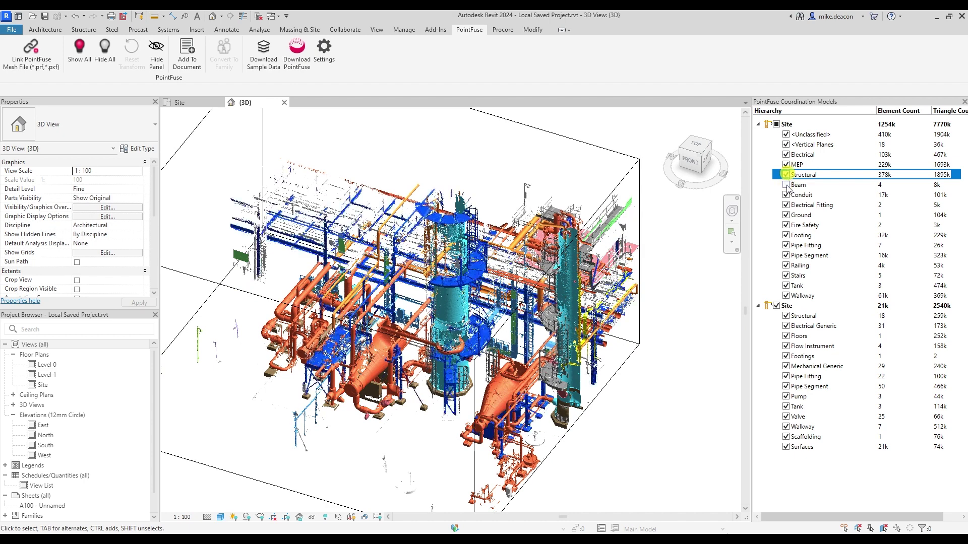
middle_drag(602, 317, 678, 289)
click(776, 124)
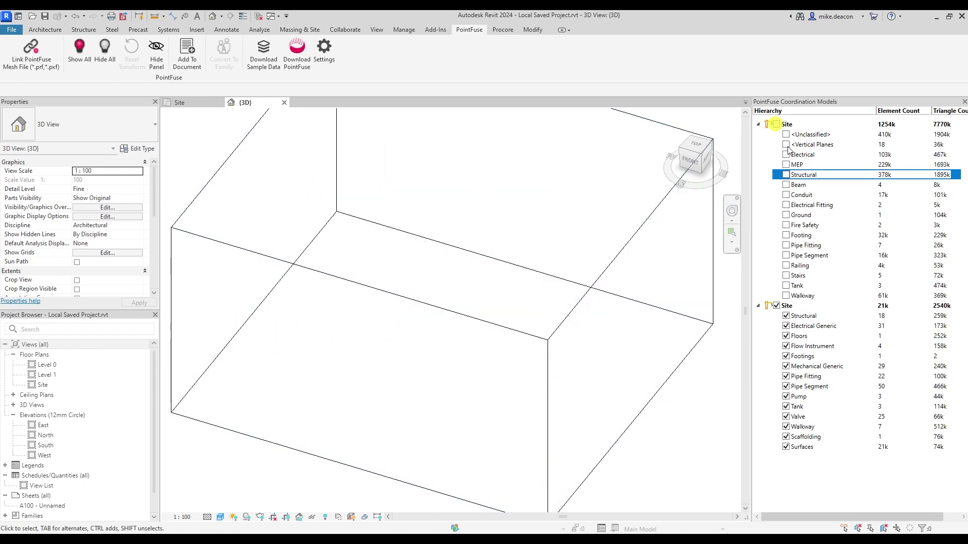
click(786, 174)
shift+middle_drag(600, 341, 337, 287)
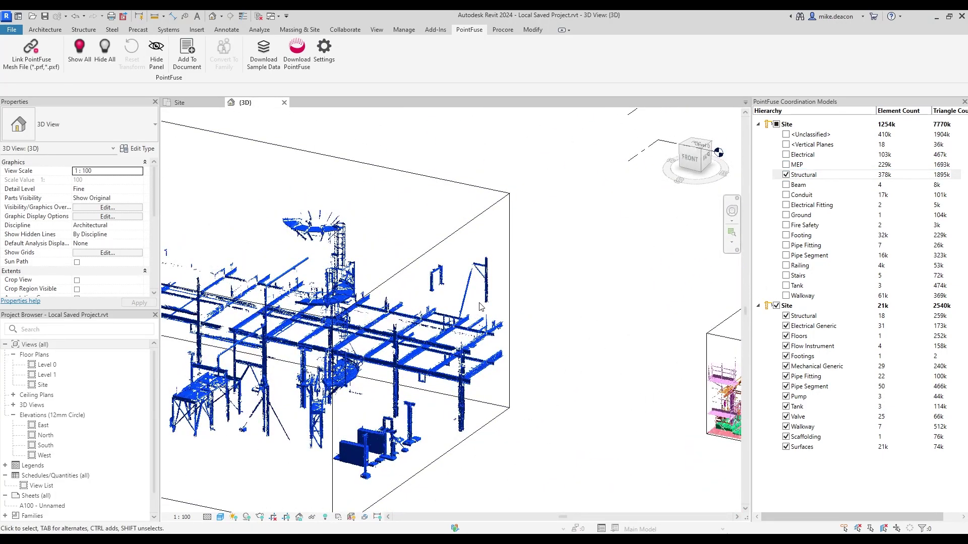
Select the first mesh's Structural category, then restore all of its categories
scroll(476, 315, down, 3)
click(880, 175)
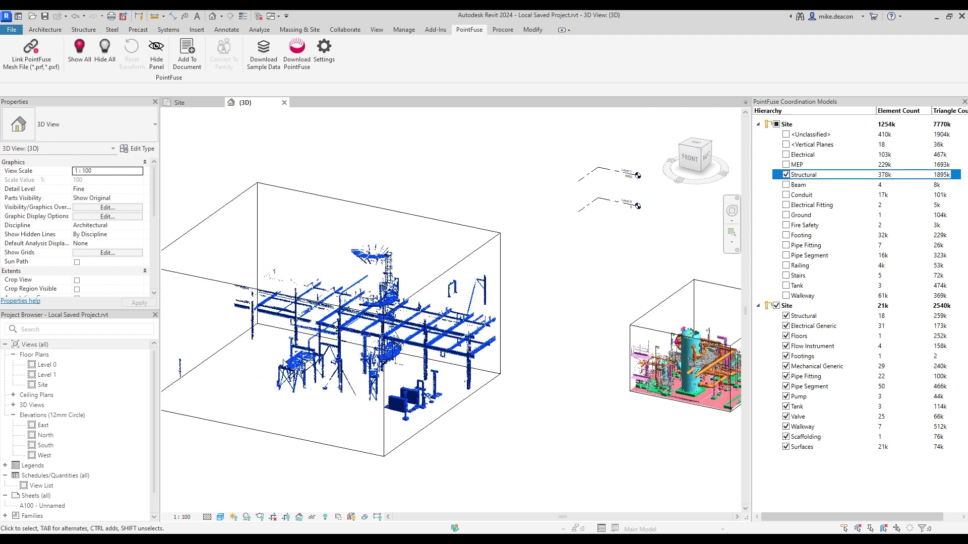
scroll(396, 359, down, 2)
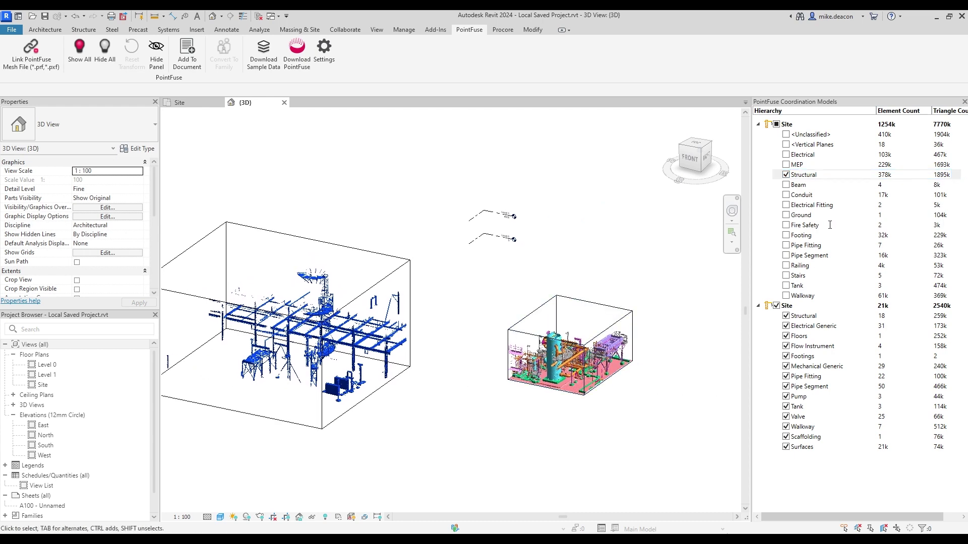
click(776, 124)
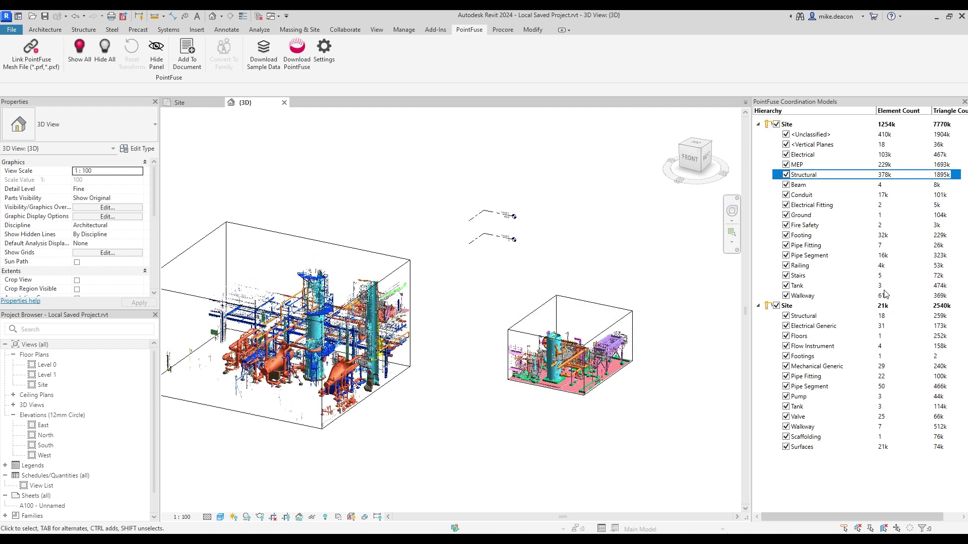
mouse_move(883, 184)
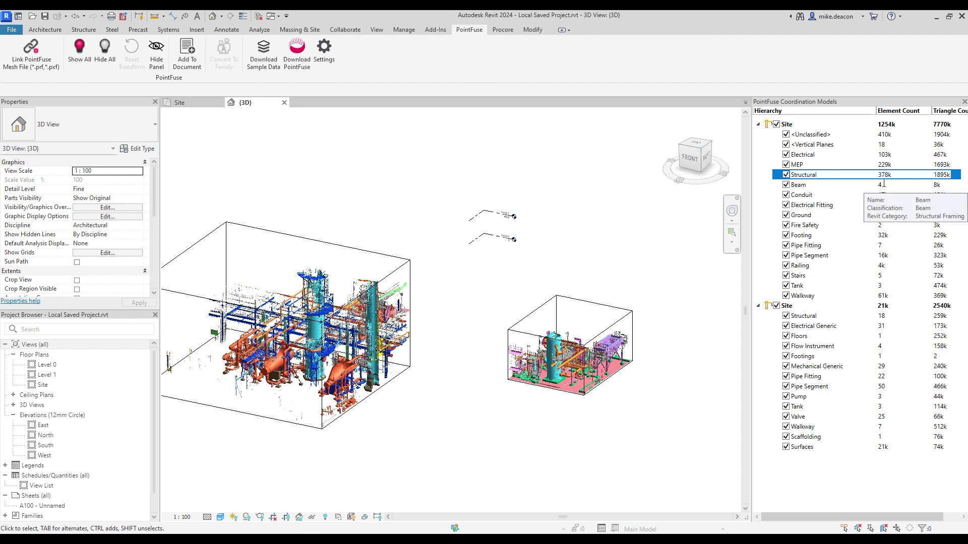
scroll(599, 389, up, 3)
scroll(546, 361, up, 3)
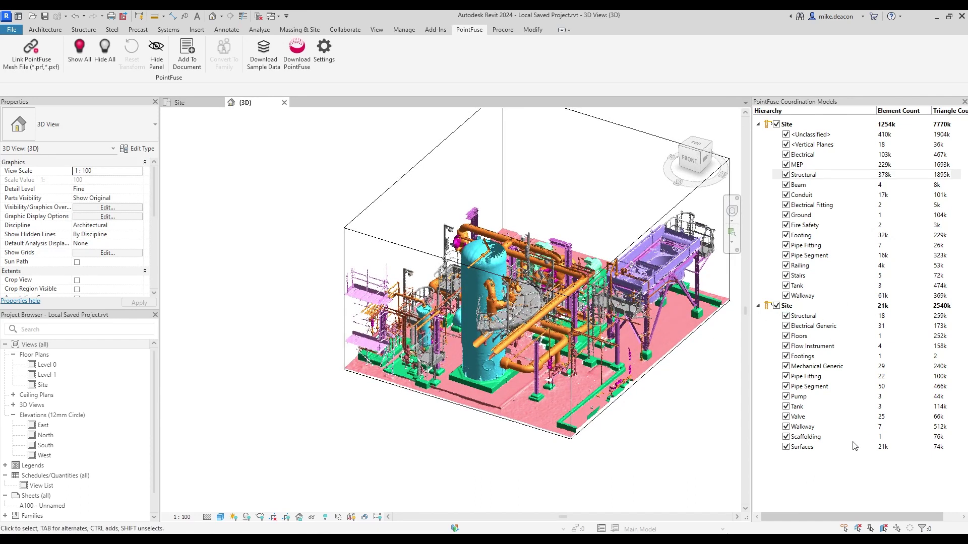
mouse_move(799, 446)
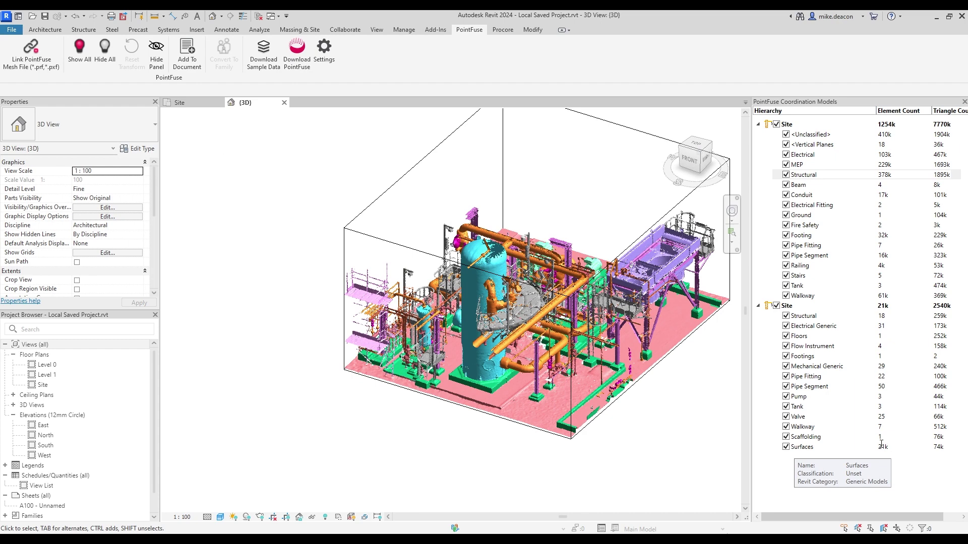
mouse_move(882, 316)
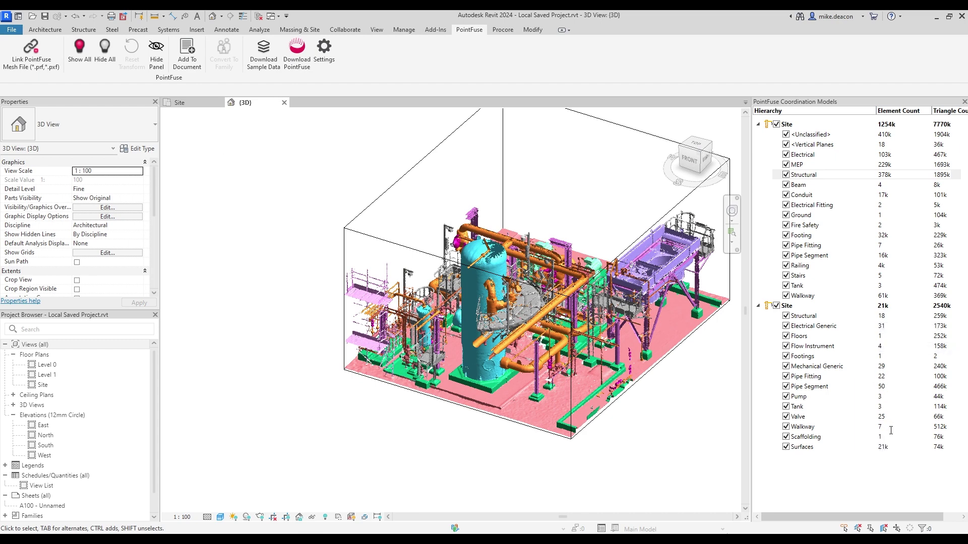
mouse_move(810, 369)
Select and deselect the point-cloud coordination model, then hide the entire first Site mesh
shift+middle_drag(598, 362, 589, 388)
click(546, 364)
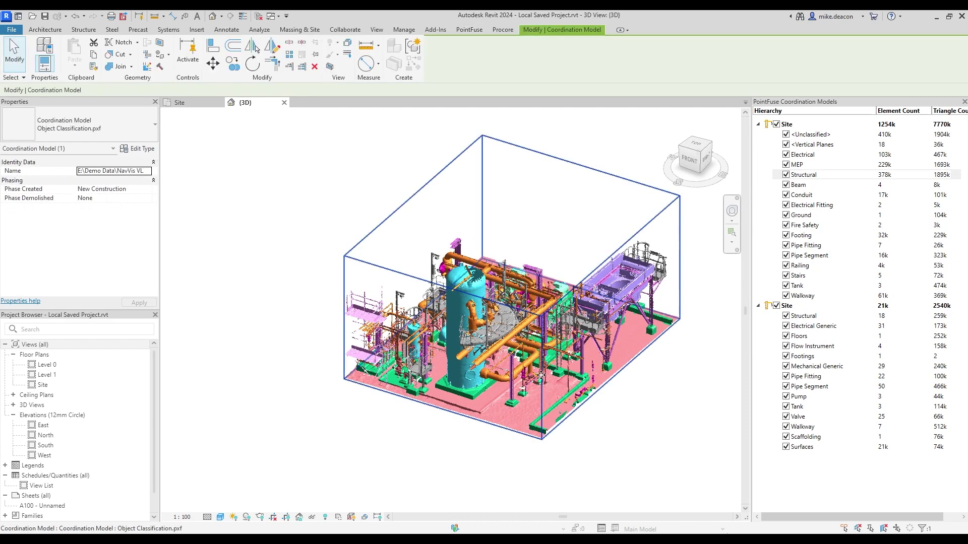
shift+middle_drag(546, 364, 496, 404)
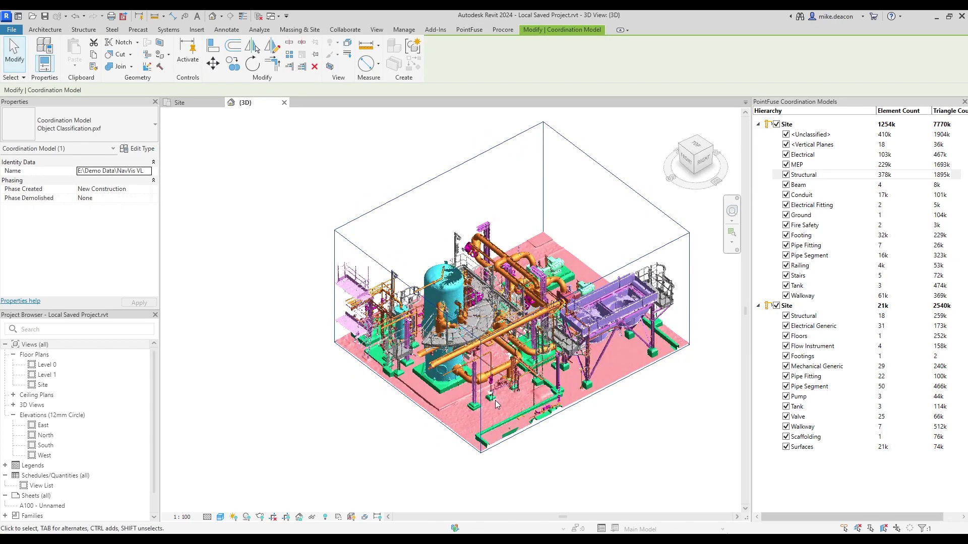
scroll(504, 373, down, 2)
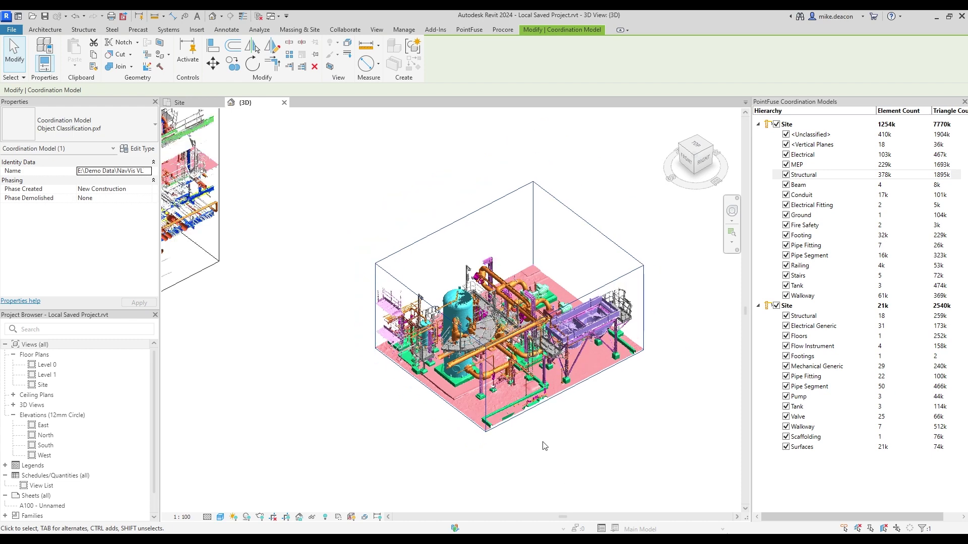
key(Escape)
shift+middle_drag(519, 440, 514, 401)
scroll(514, 401, up, 1)
click(776, 124)
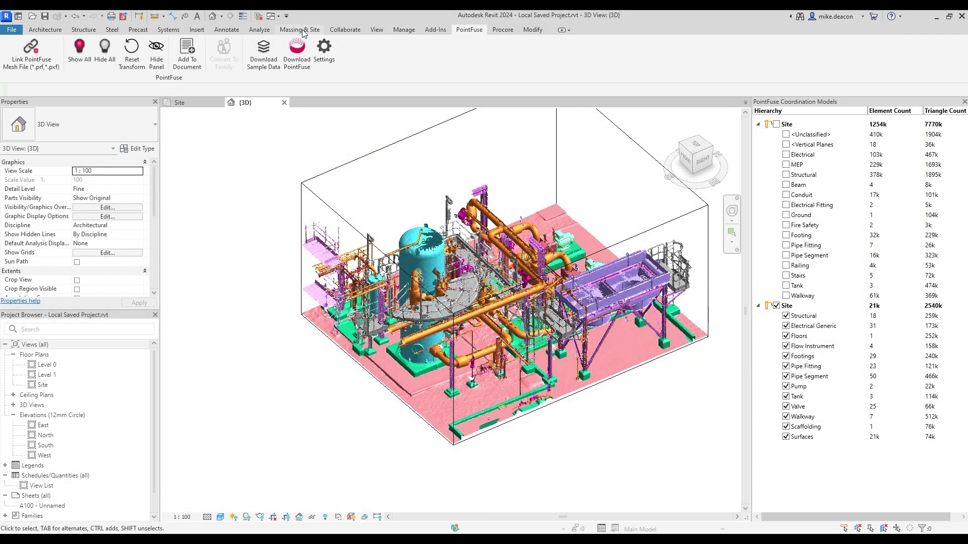
click(338, 30)
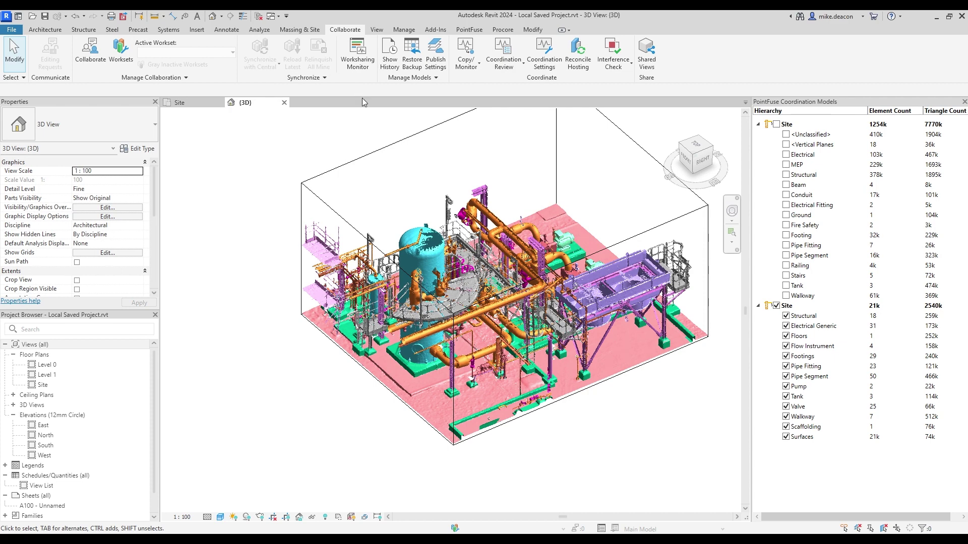
Enable worksharing and create a new workset named Mesh_MEP
middle_drag(436, 229, 419, 269)
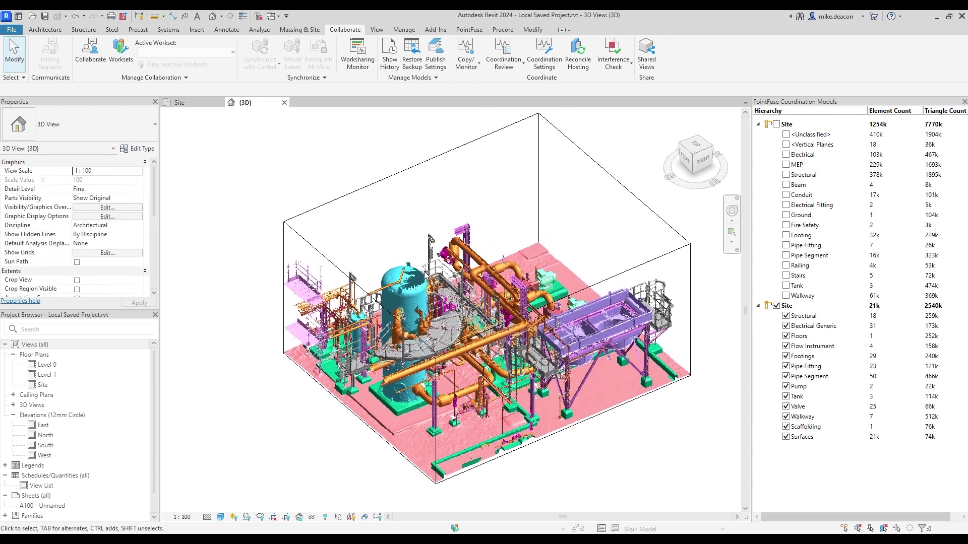
click(121, 50)
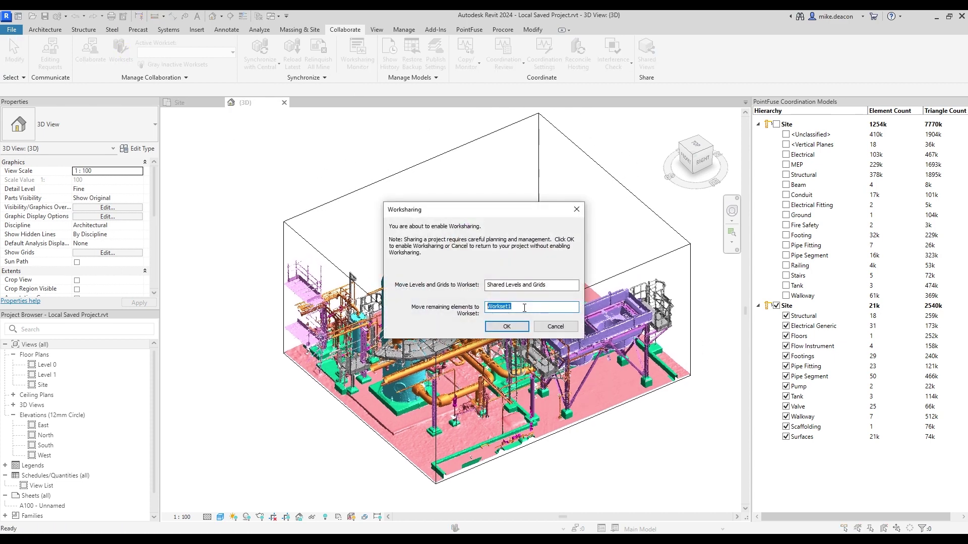
click(508, 327)
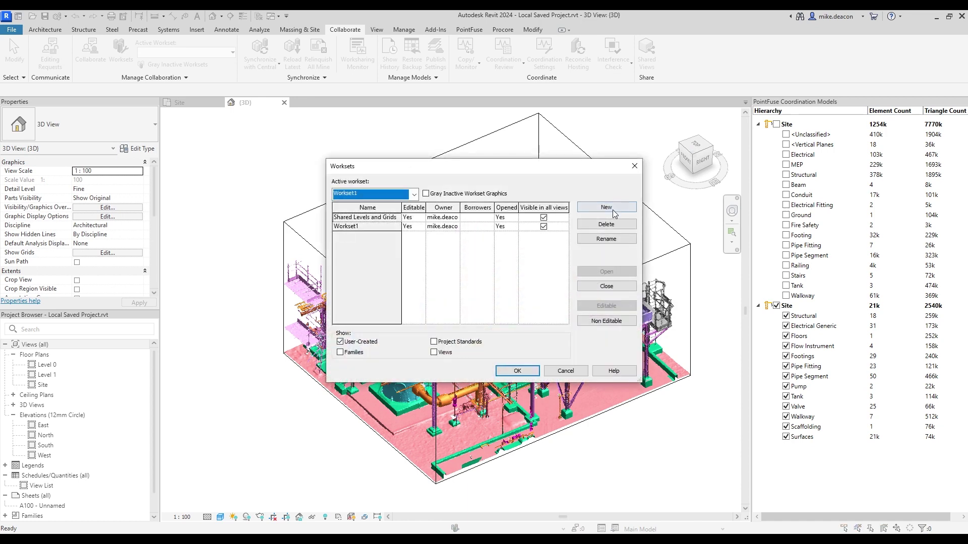
click(606, 207)
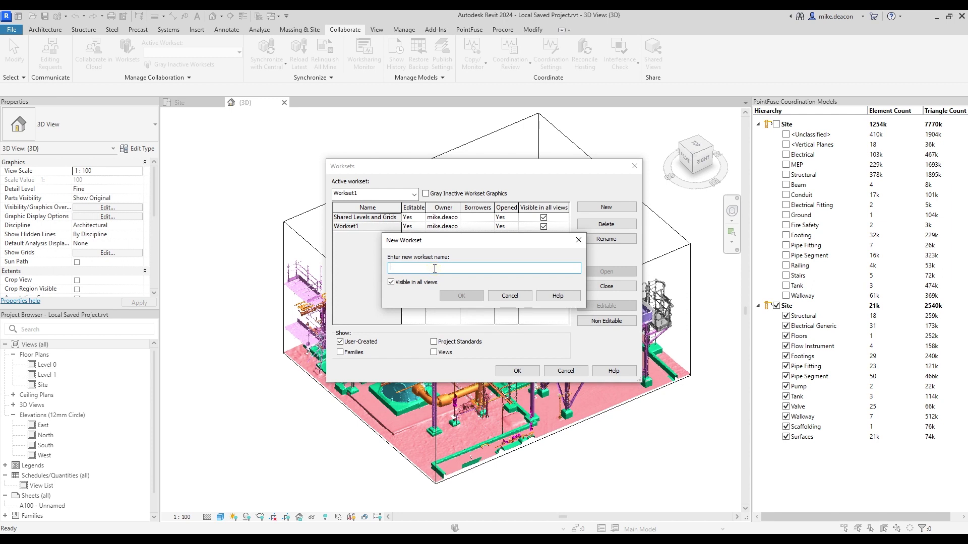
text(Mesh_MEP)
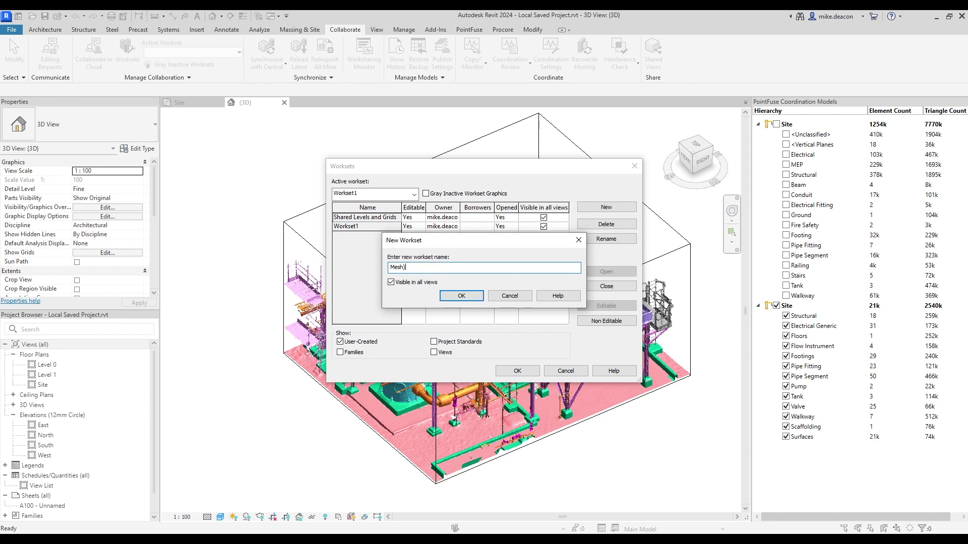
click(461, 296)
Create a second workset named Mesh_Structural and close the Worksets dialog
click(607, 207)
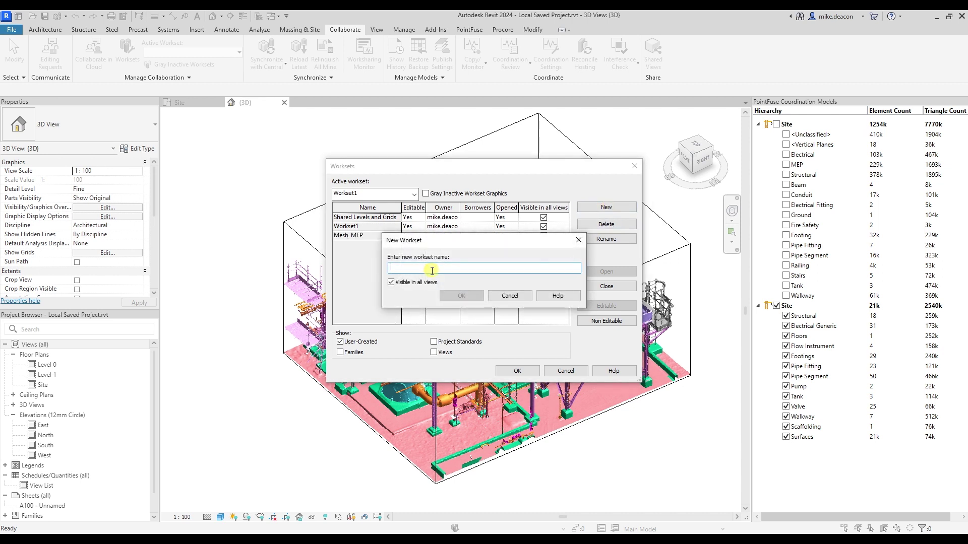
text(Mesh_Structural)
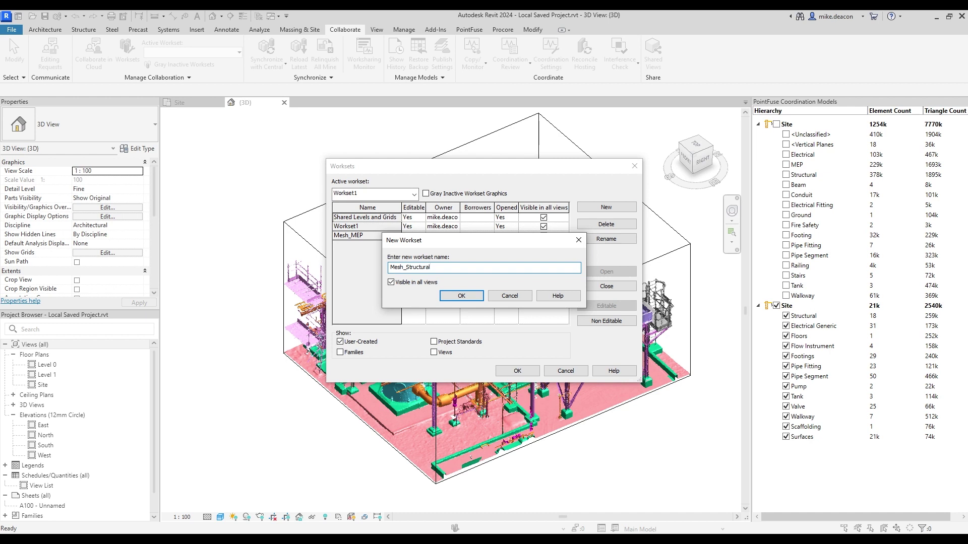
click(456, 295)
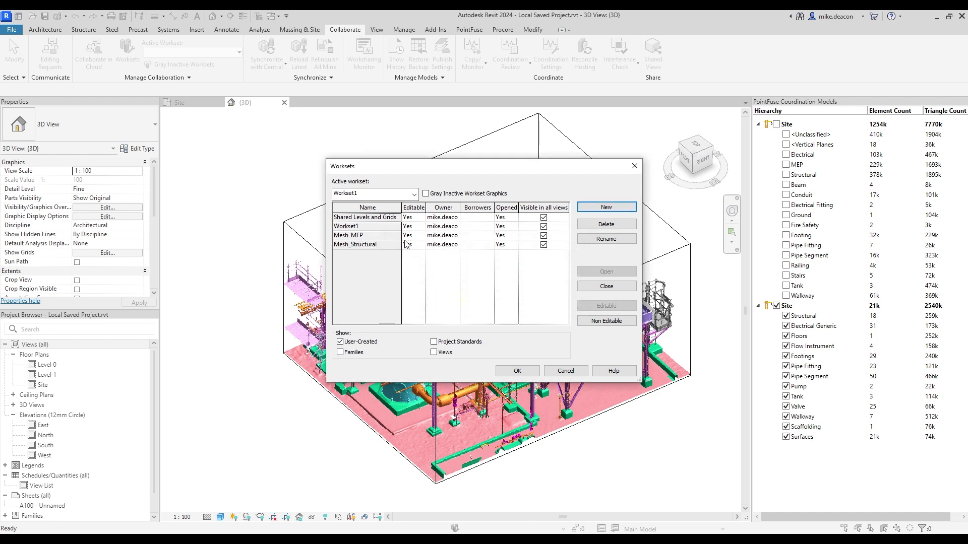
click(517, 371)
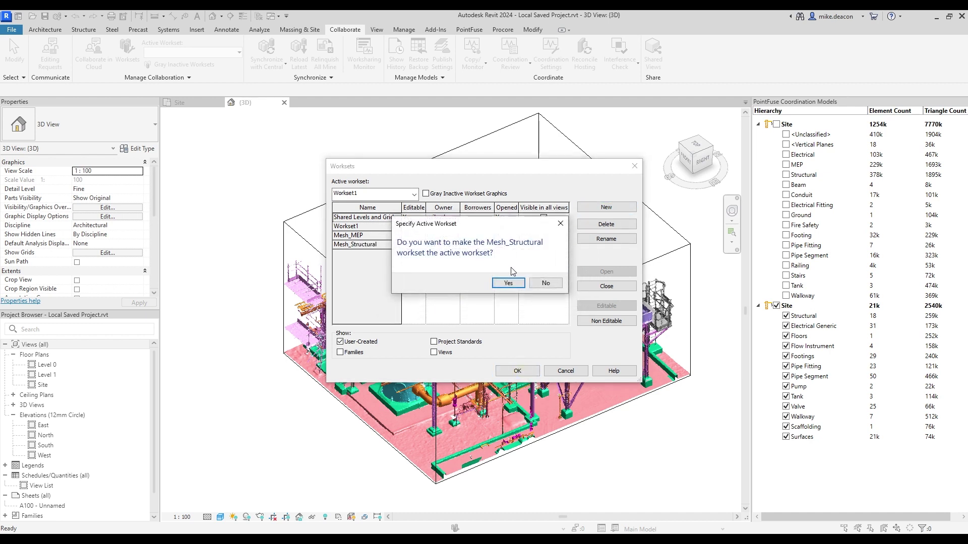
click(508, 283)
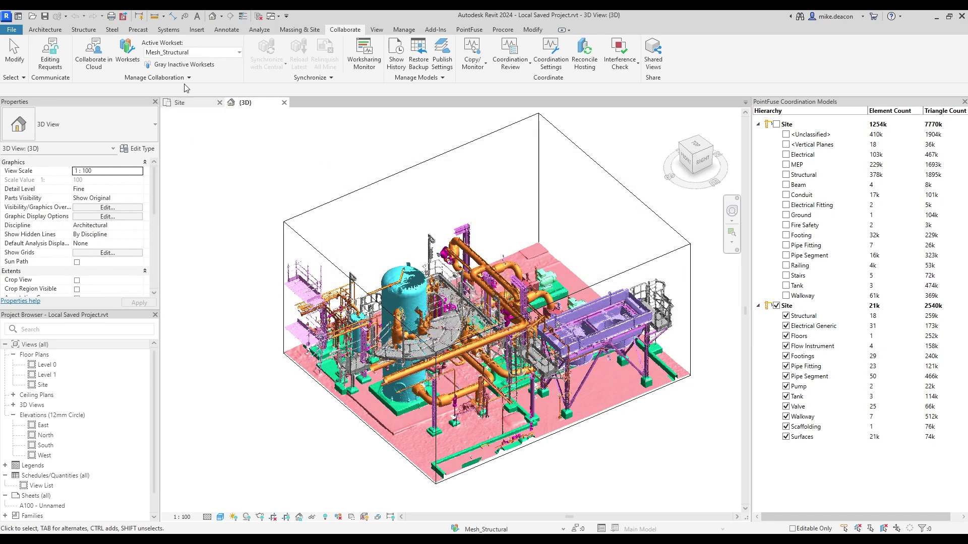
Set Mesh_MEP as the active workset in the Active Workset drop-down
click(177, 52)
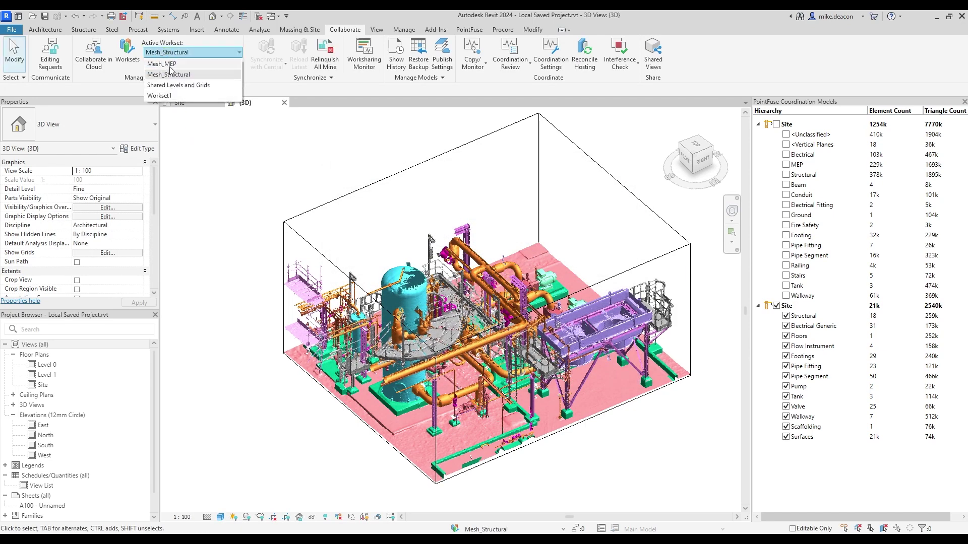
click(170, 65)
click(171, 52)
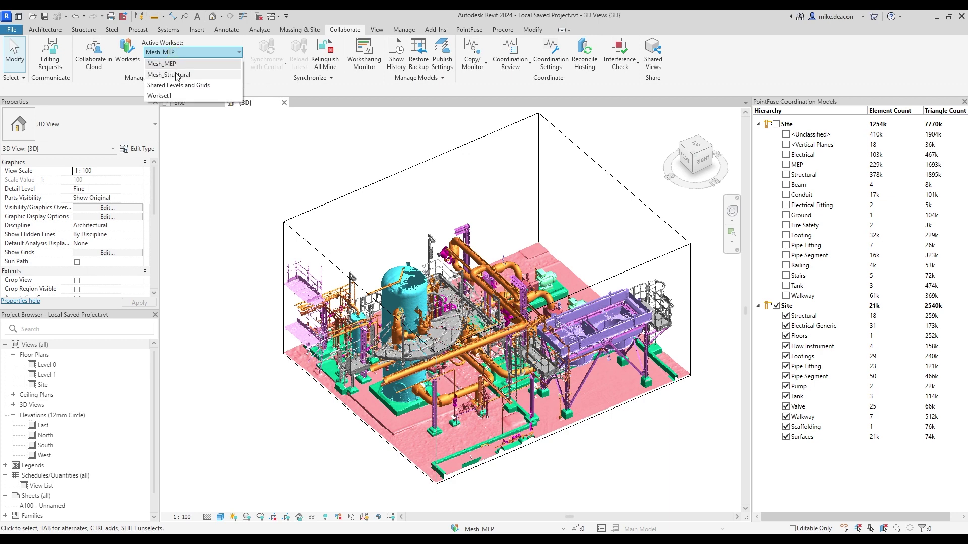
click(178, 75)
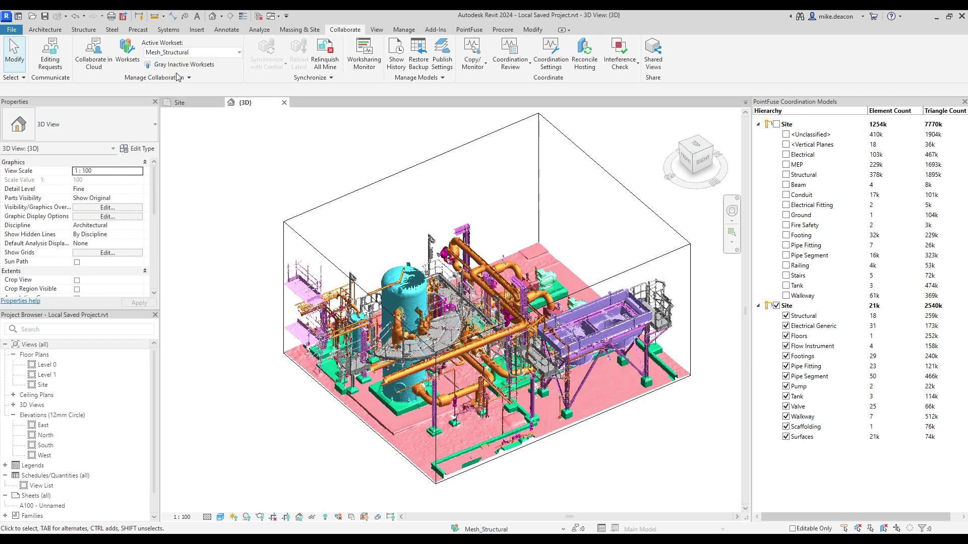
click(176, 53)
click(170, 64)
Add the Electrical Generic, Flow Instrument, Pipe Fitting, Pipe Segment, Pump, Tank and Valve layers to the document
click(468, 30)
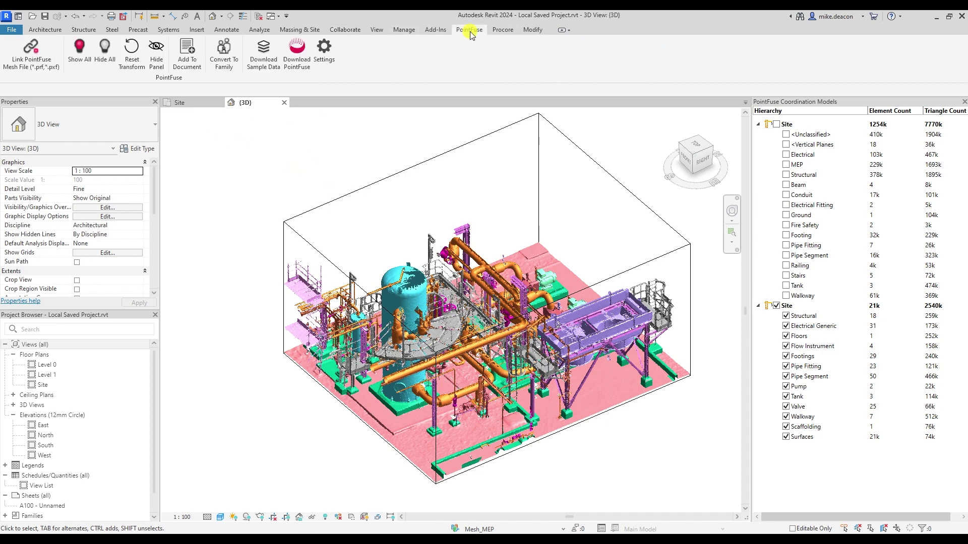
click(190, 55)
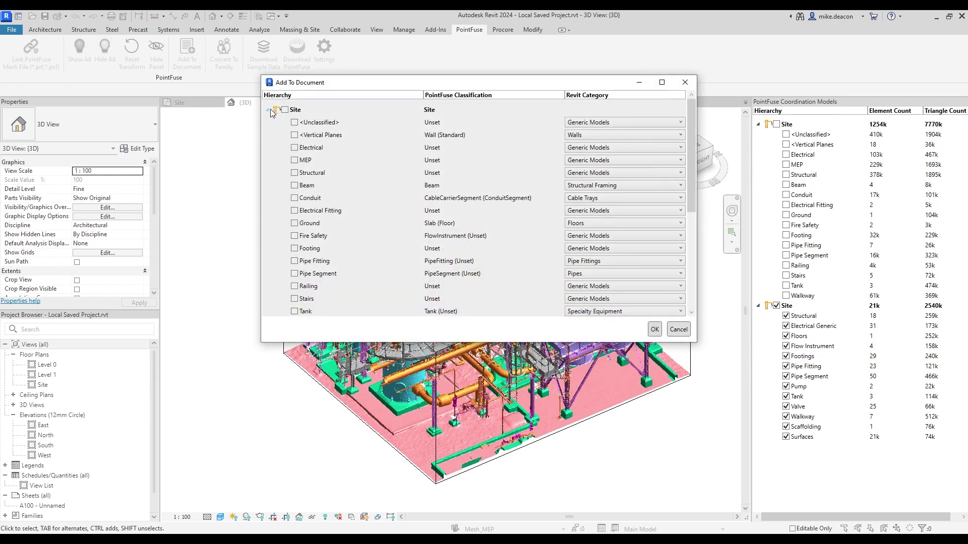
click(270, 110)
click(285, 122)
click(294, 147)
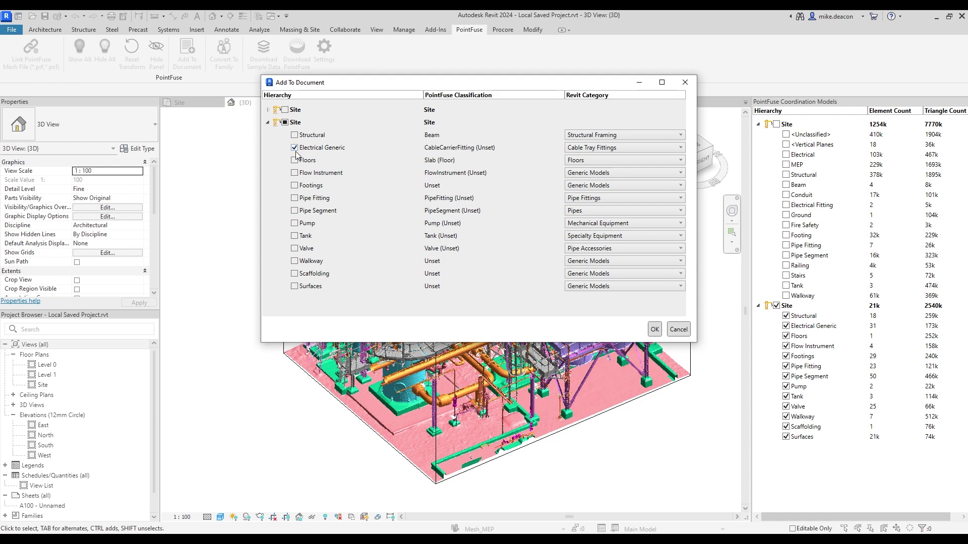
click(295, 173)
click(294, 198)
click(294, 211)
click(294, 223)
click(295, 236)
click(294, 249)
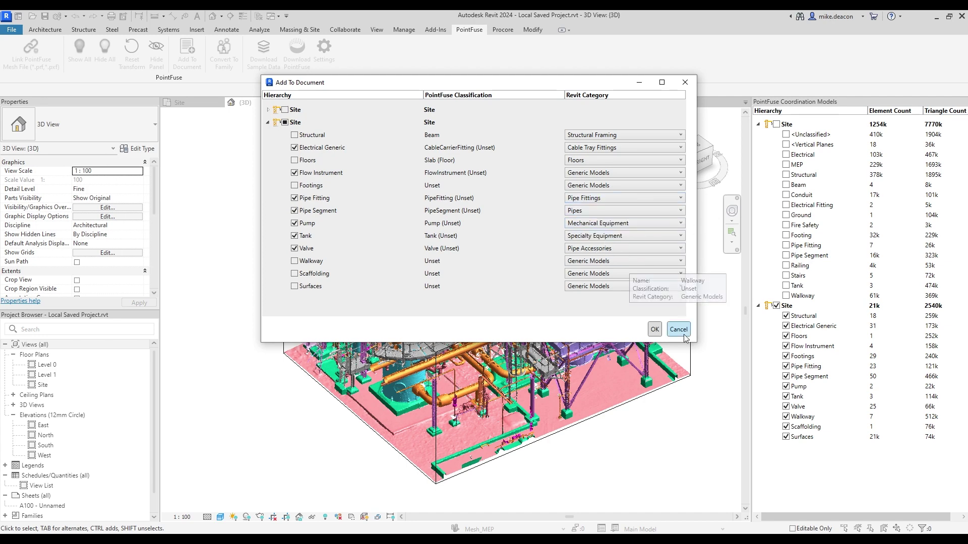
click(654, 330)
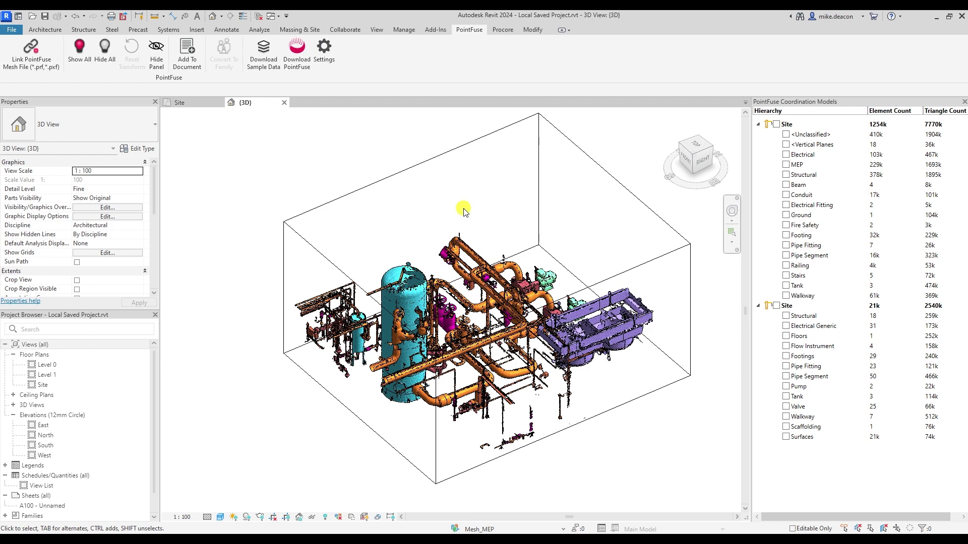
Check the tank's workset, then make Mesh_Structural the active workset
click(412, 298)
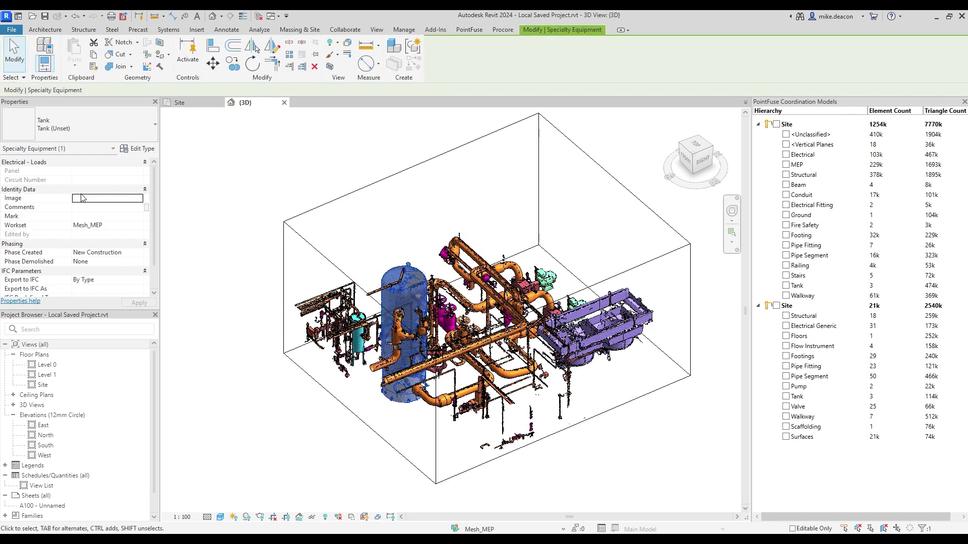
click(123, 228)
click(198, 236)
click(376, 29)
click(345, 29)
click(191, 42)
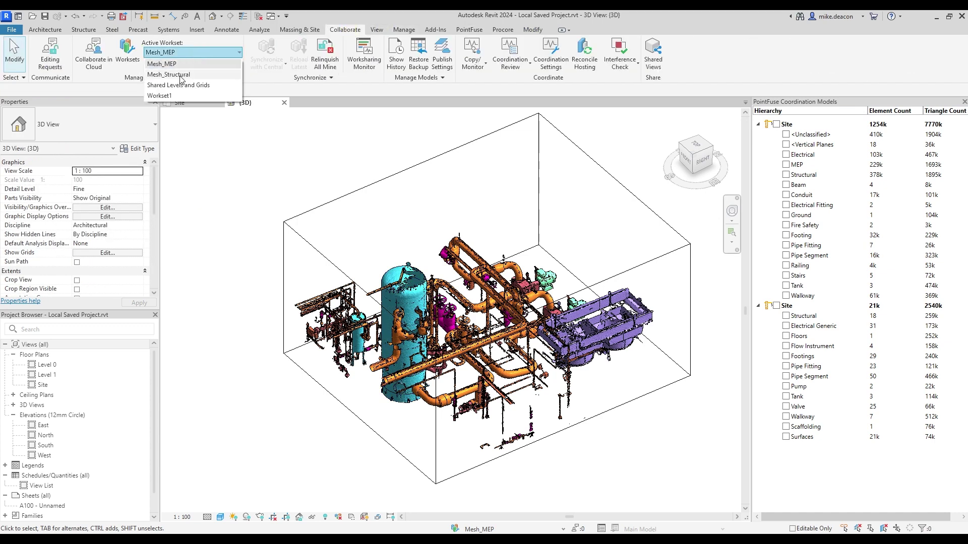
Add the Structural, Footings and Scaffolding mesh layers to the document
click(167, 64)
click(469, 29)
click(187, 53)
click(294, 135)
click(295, 186)
click(294, 274)
click(624, 186)
scroll(625, 262, down, 3)
click(630, 259)
click(655, 329)
Open the Worksets manager and pick Mesh_MEP's Visible in all views setting
click(355, 30)
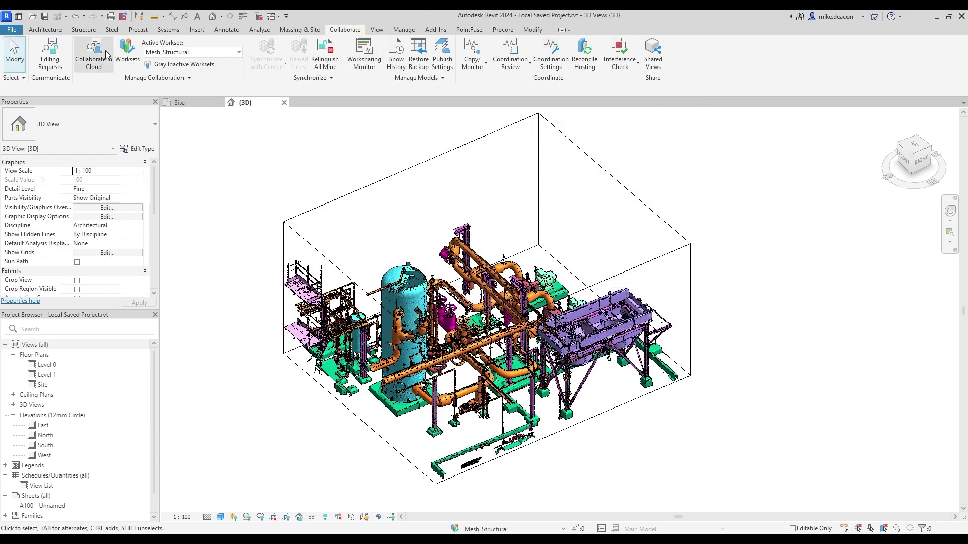
click(127, 53)
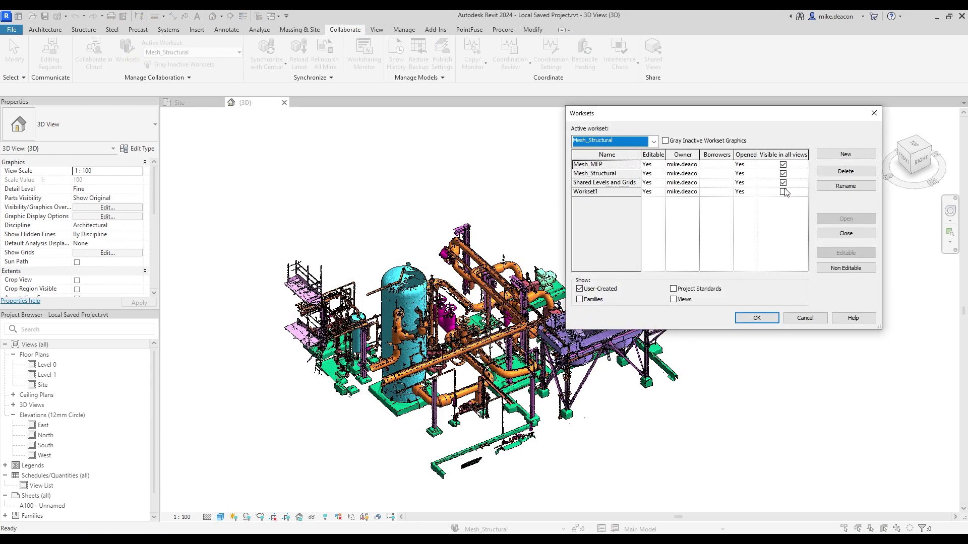
click(784, 192)
click(783, 164)
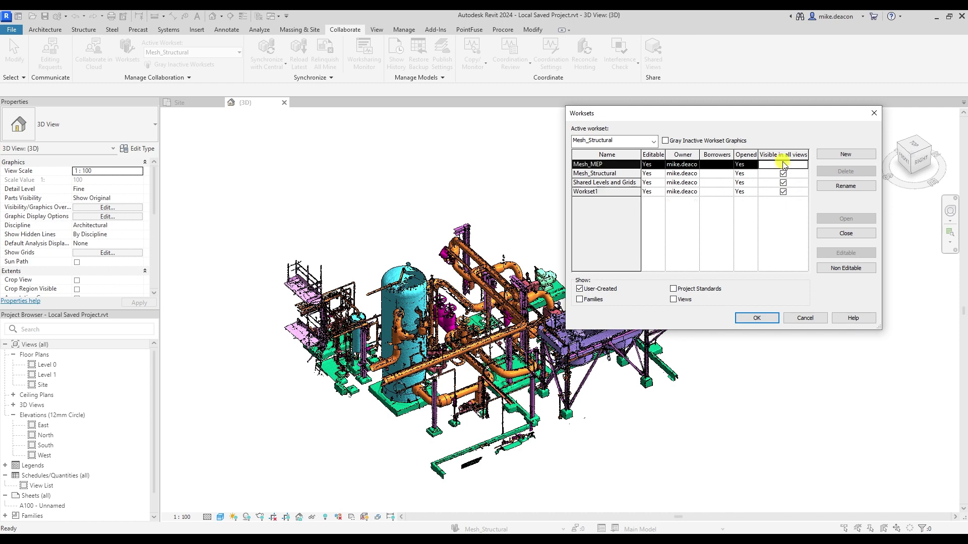
Turn off Visible in all views for Mesh_MEP and save the project as the central model
click(783, 165)
click(756, 318)
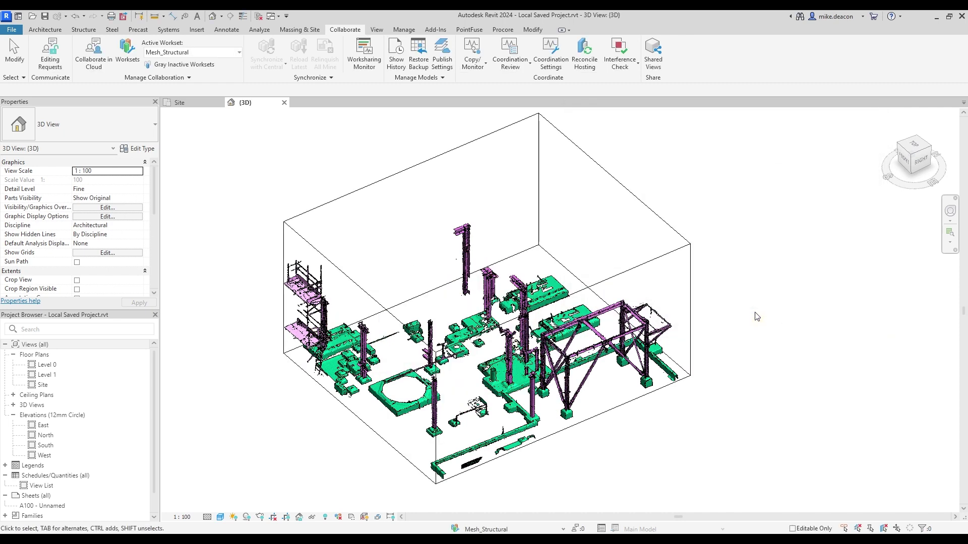
click(127, 51)
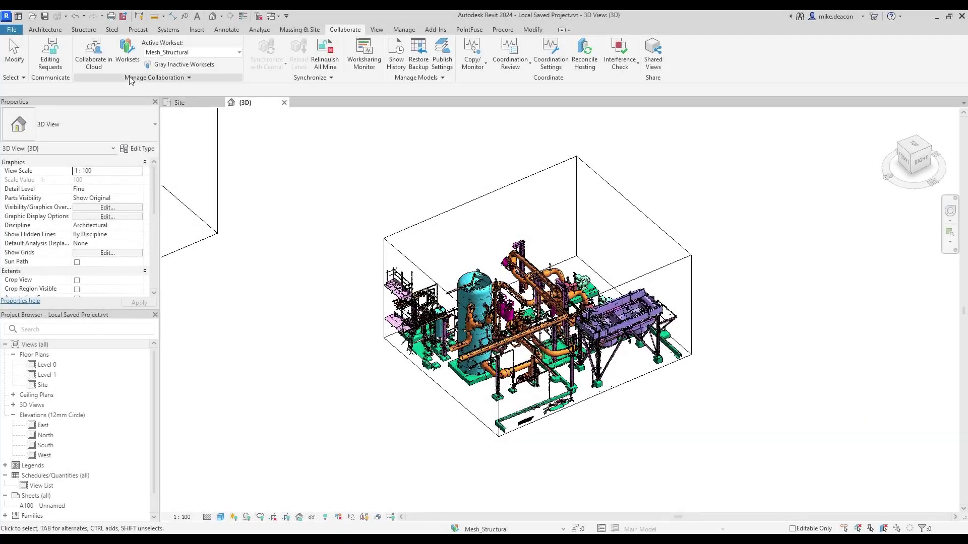
click(44, 16)
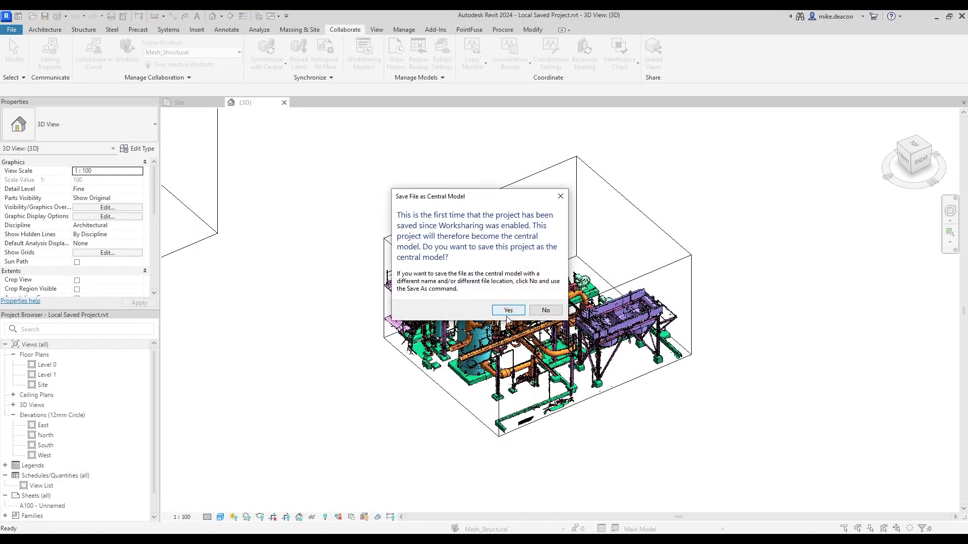
click(508, 310)
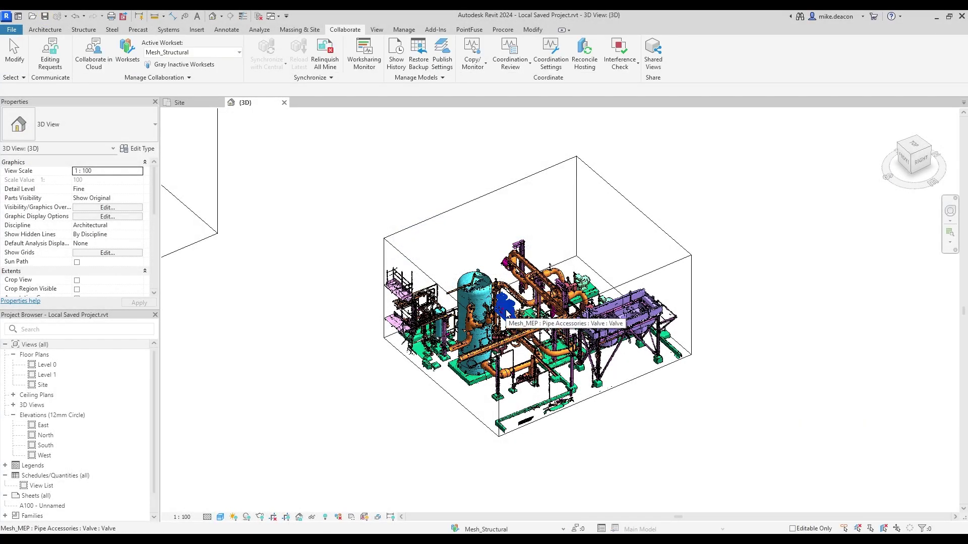
Close the Site and 3D views and open Local Saved Project.rvt with the workset choices
click(218, 103)
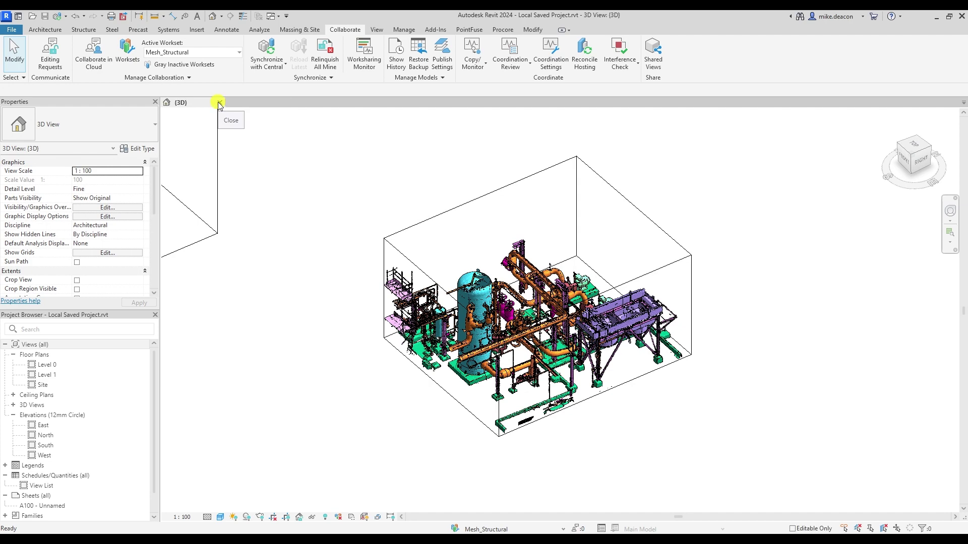
click(218, 102)
click(80, 133)
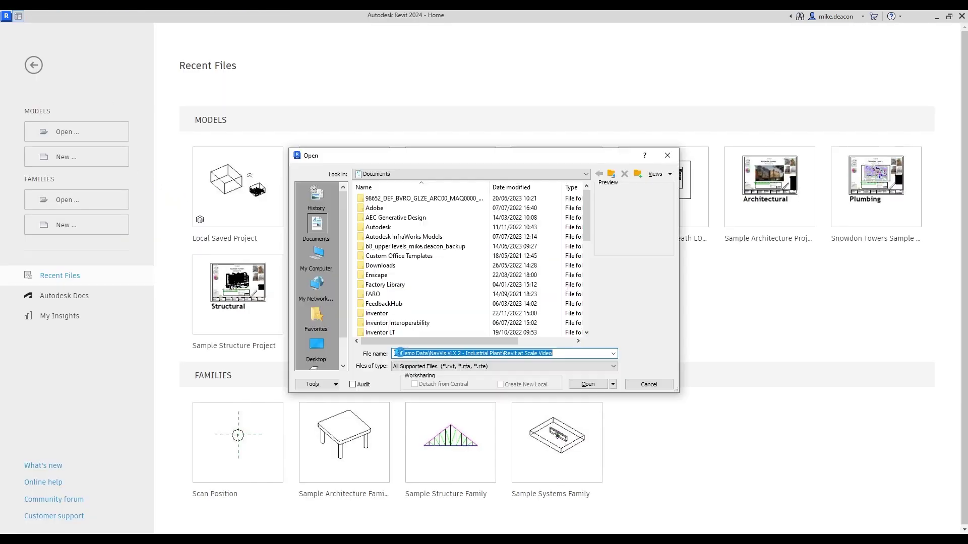
click(398, 276)
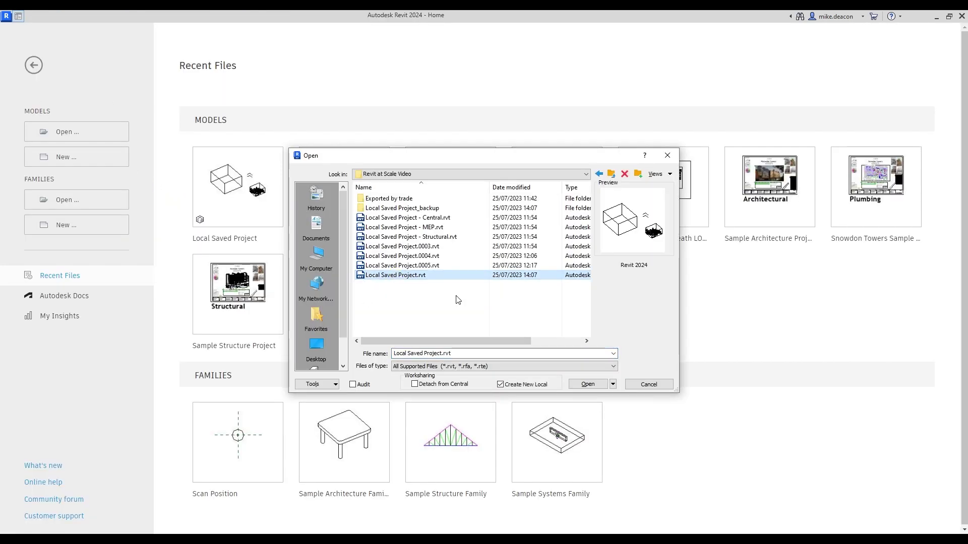
click(613, 385)
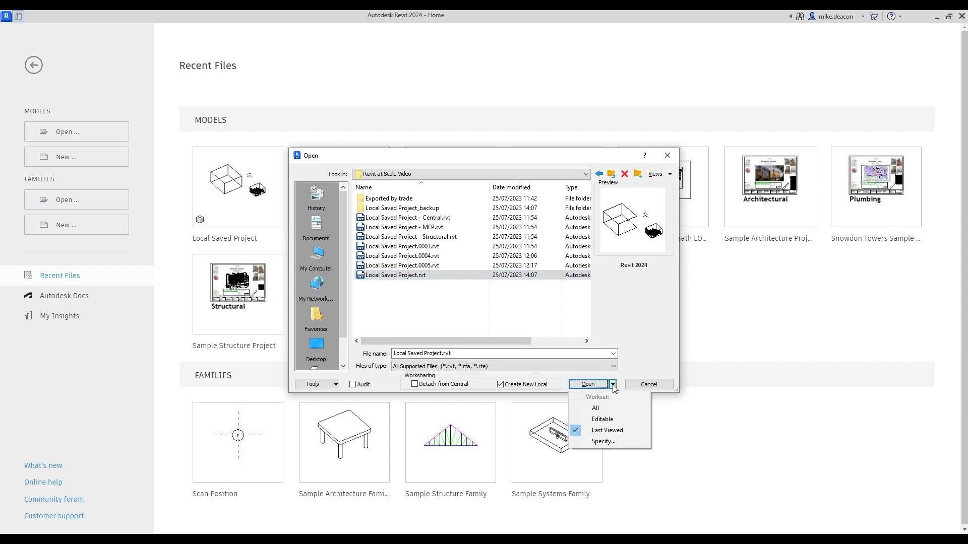
Choose Specify in the Open options and open Local Saved Project.rvt
click(605, 441)
click(613, 385)
click(641, 345)
click(587, 385)
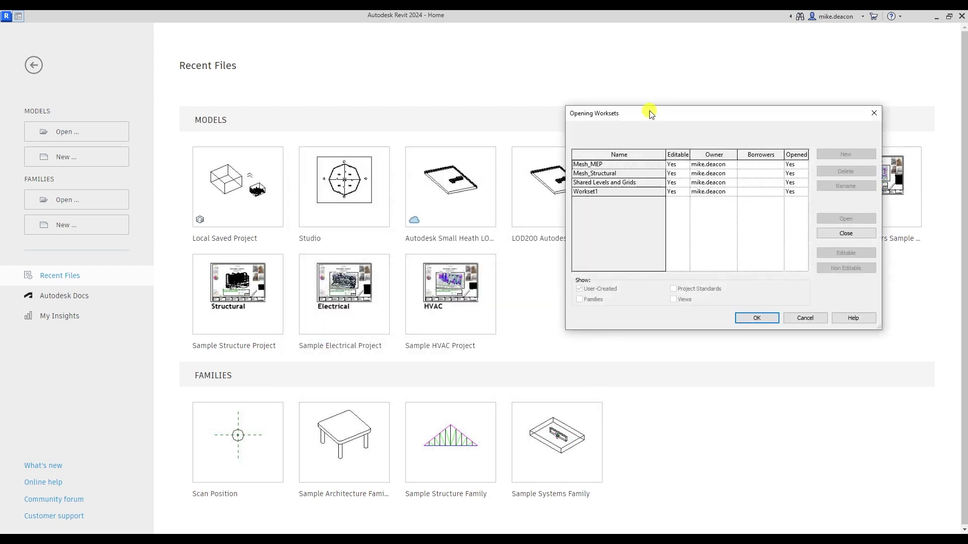
Set Mesh_Structural and Mesh_MEP to Closed and open the project
drag(650, 115, 441, 133)
click(583, 193)
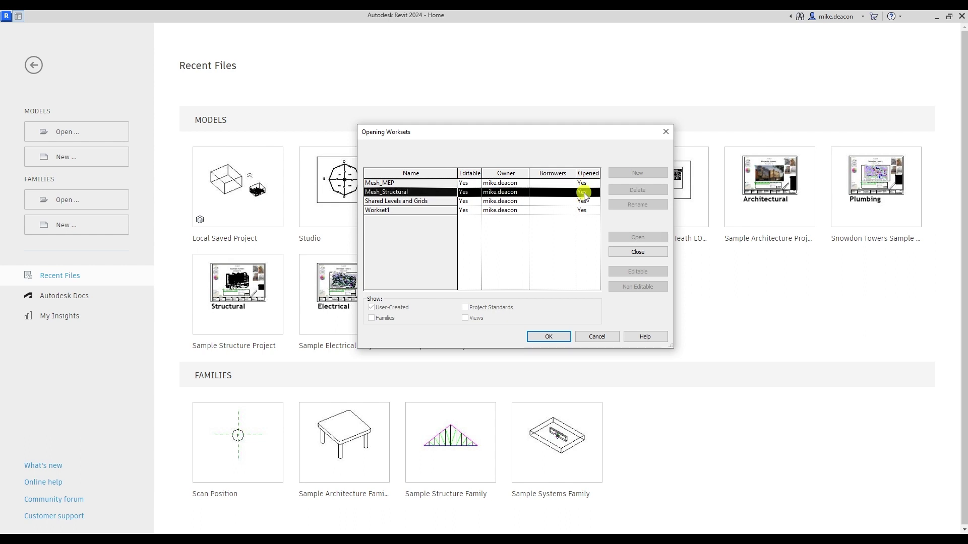
click(638, 251)
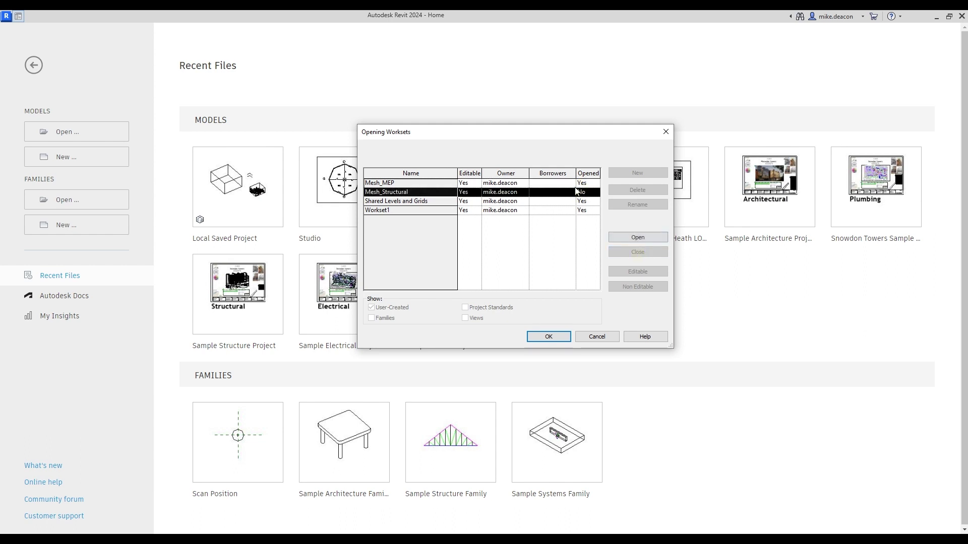
click(416, 183)
click(649, 252)
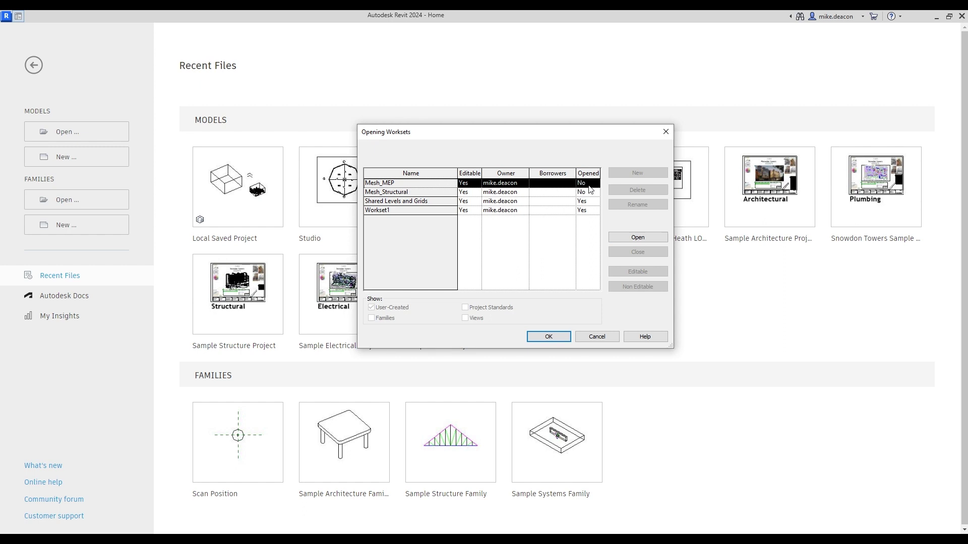
click(401, 185)
click(549, 340)
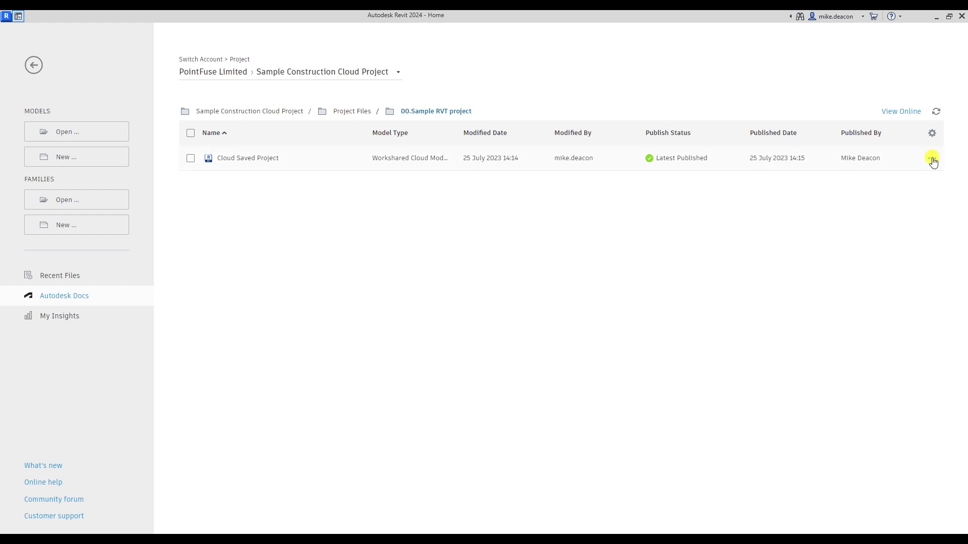
Open Cloud Saved Project with Specify, closing Mesh_MEP and leaving Mesh_Structural open
click(932, 158)
click(863, 220)
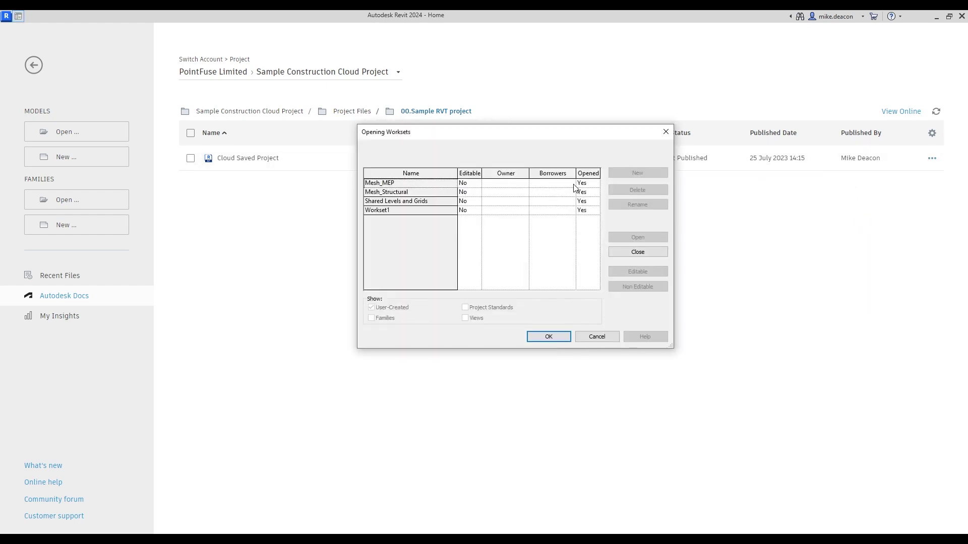
click(584, 184)
click(639, 252)
click(583, 192)
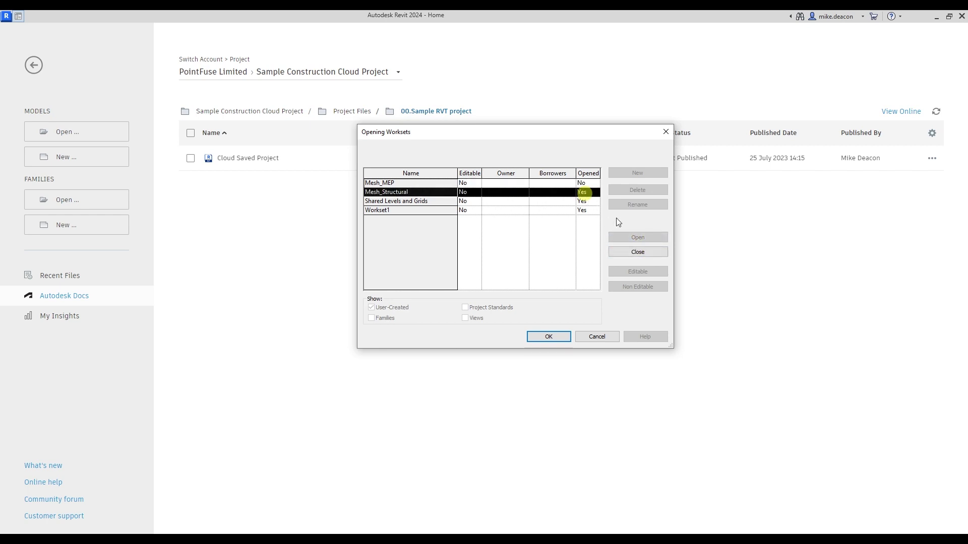
click(555, 340)
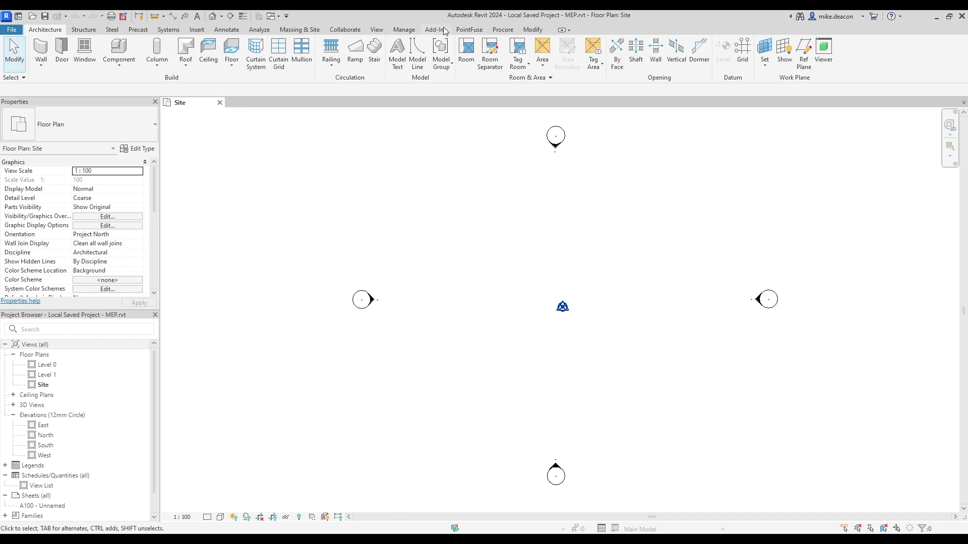
Link the Object Classification.pxf PointFuse mesh file into the project
click(466, 29)
click(30, 53)
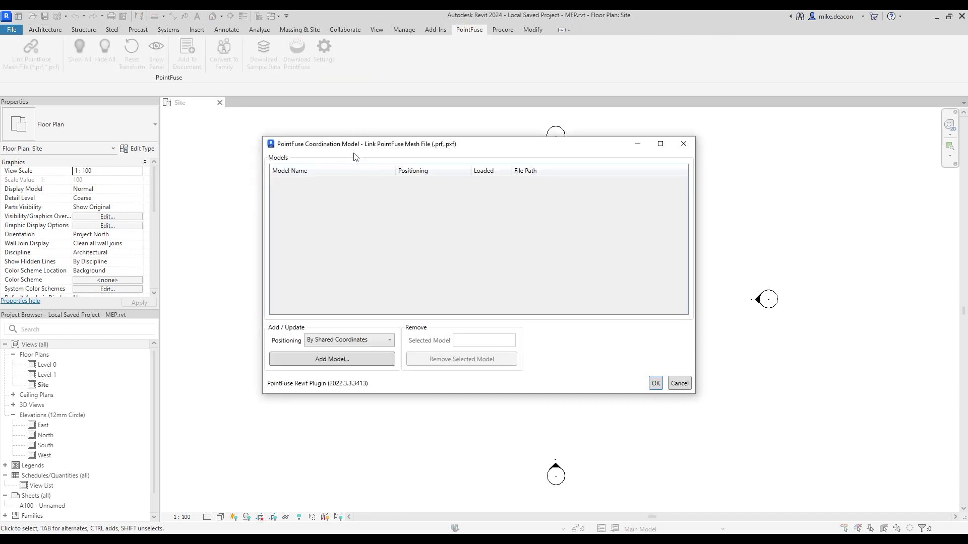
click(338, 359)
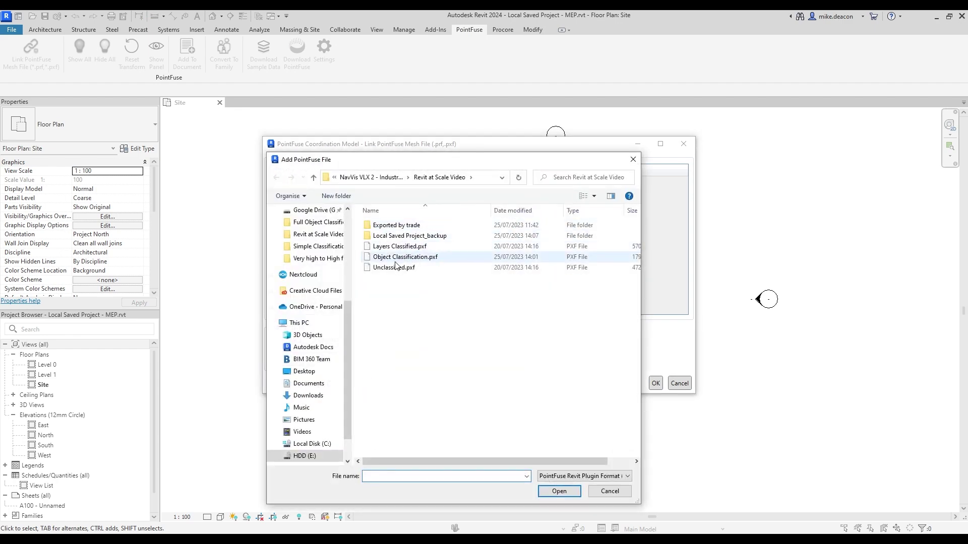
click(401, 258)
click(558, 492)
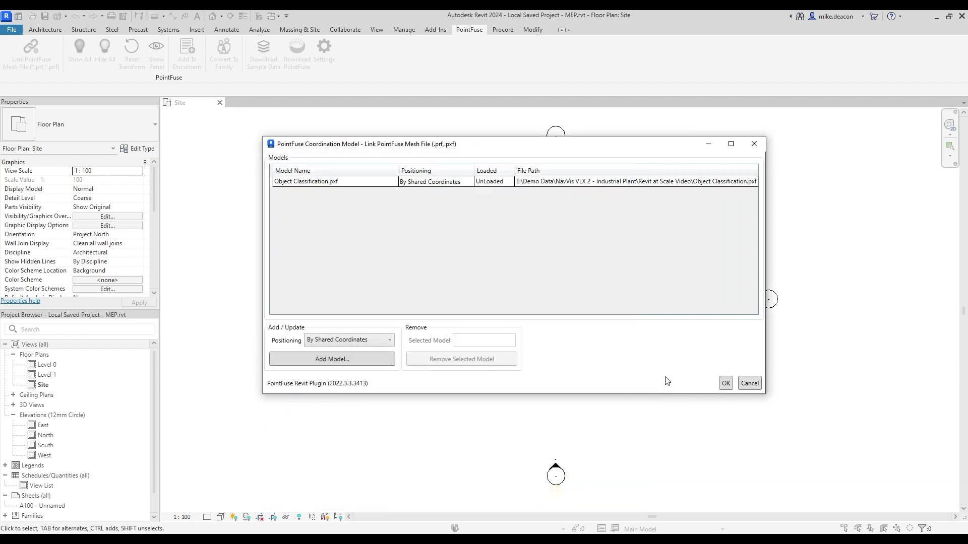
click(725, 384)
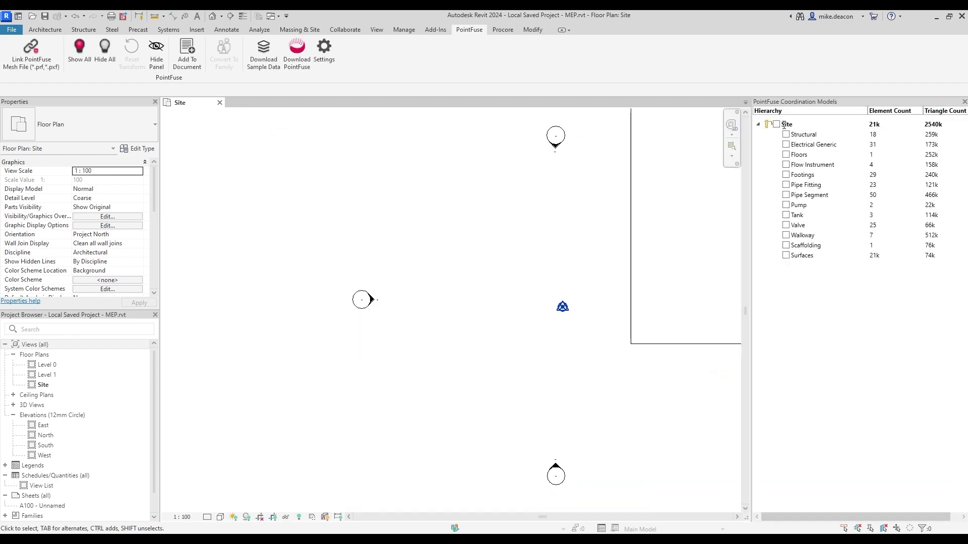
Show Electrical Generic, Flow Instrument, Footings, Pipe Fitting, Pipe Segment, Tank and Valve, then add them to the document
click(786, 144)
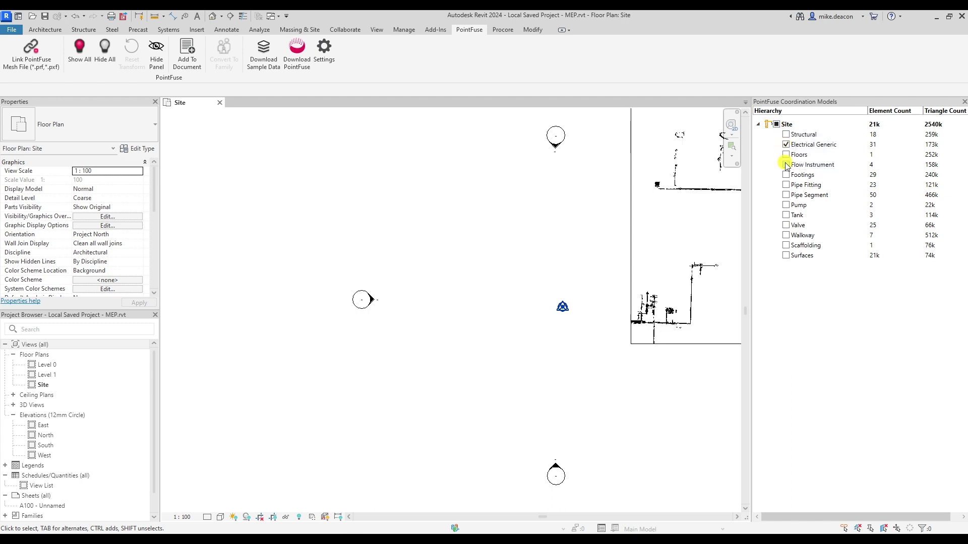
click(786, 164)
click(786, 175)
click(786, 185)
click(786, 196)
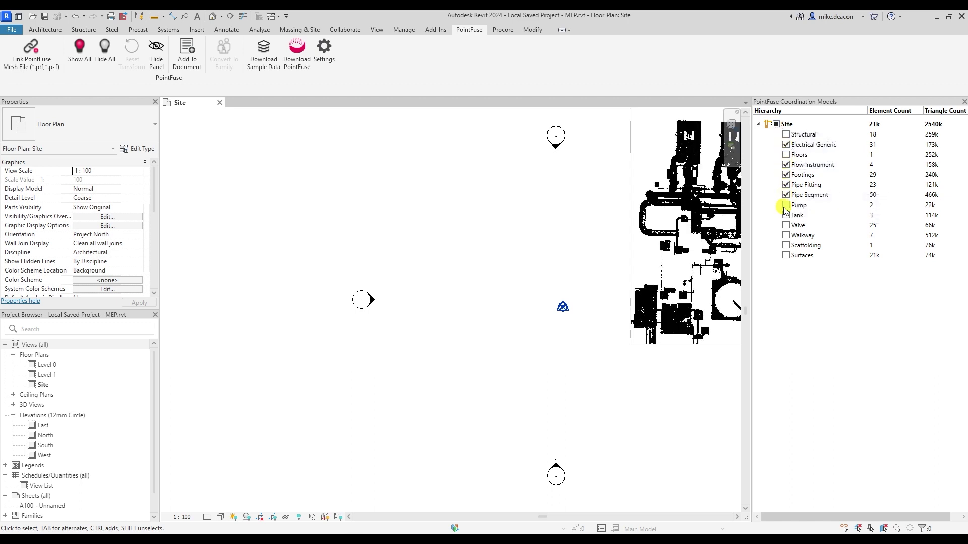
click(786, 216)
click(787, 225)
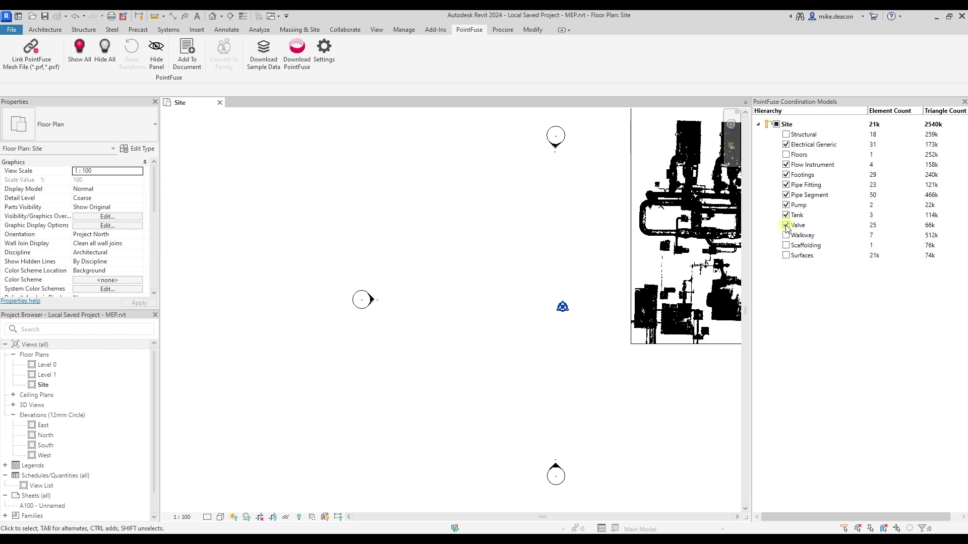
click(187, 51)
click(654, 386)
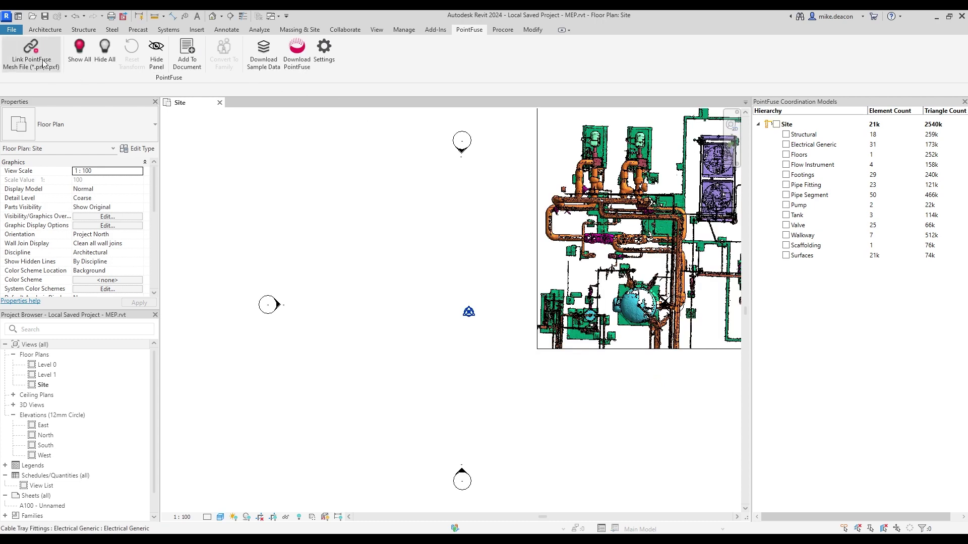
Remove the Object Classification.pxf mesh from the linked mesh list
click(30, 50)
click(275, 182)
click(432, 359)
click(691, 383)
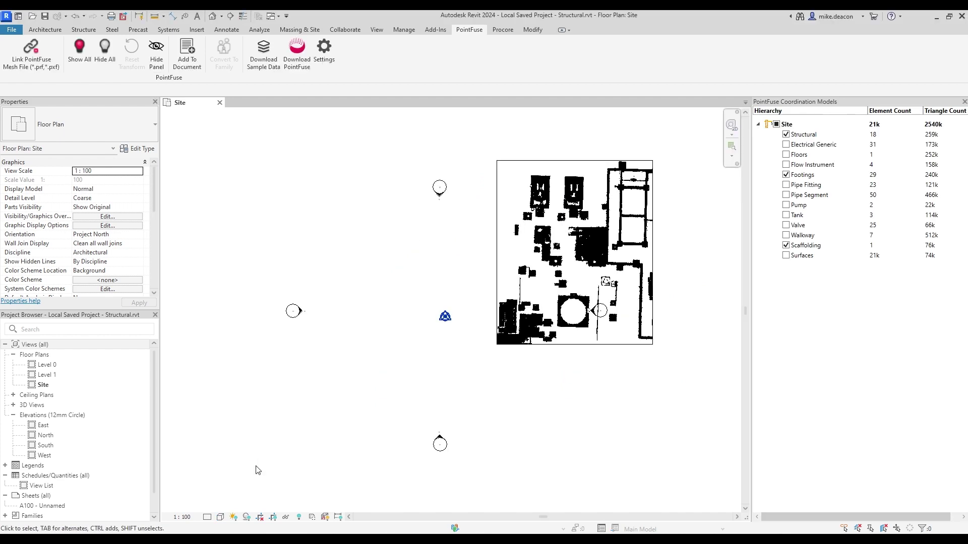
Set the plan's visual style to Shaded and recentre the structural geometry
click(220, 518)
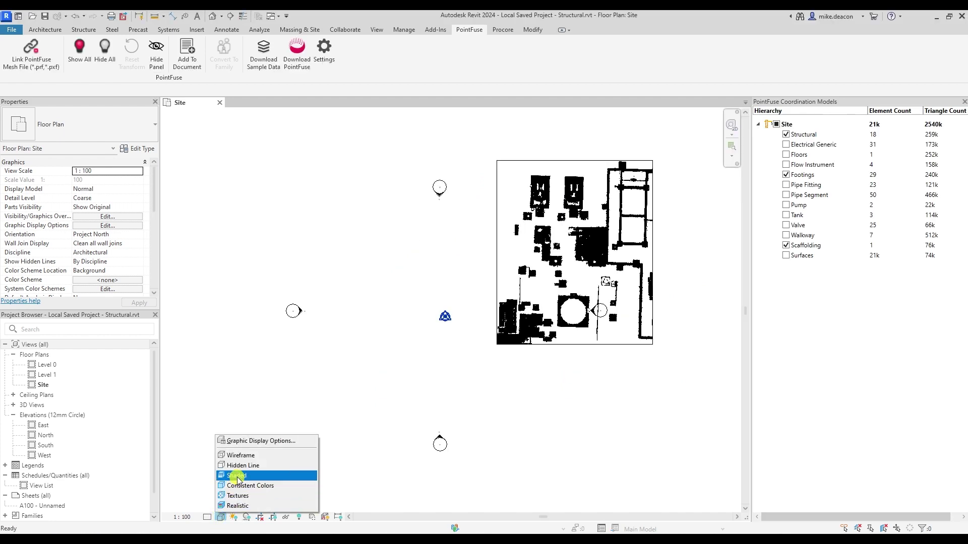
click(252, 475)
middle_drag(557, 406, 487, 414)
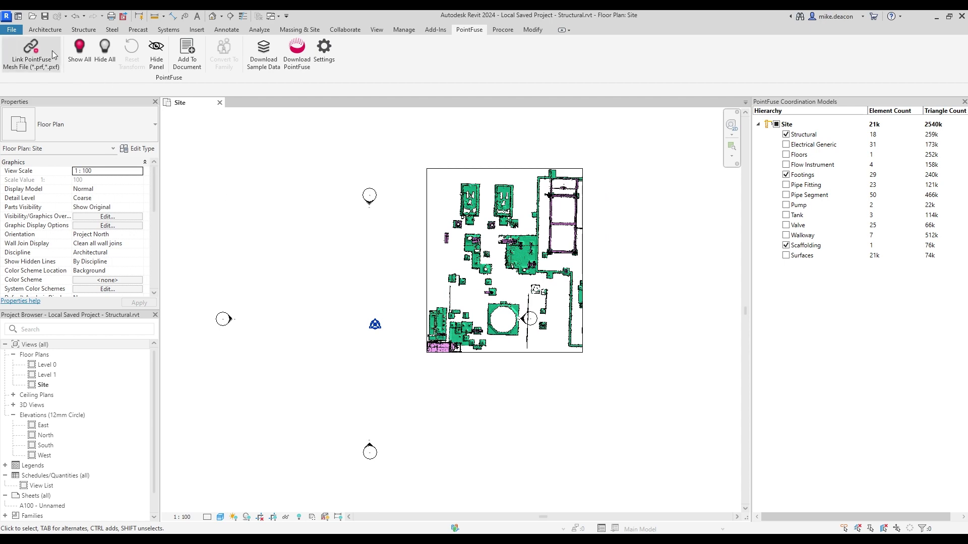
Remove the linked Object Classification.pxf mesh and save the Structural project
click(44, 66)
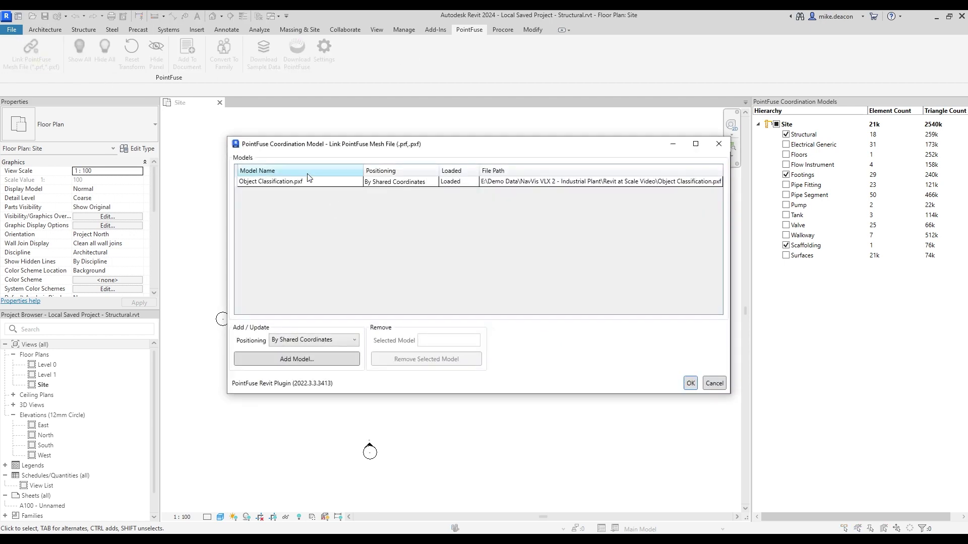
click(348, 181)
click(423, 359)
click(696, 385)
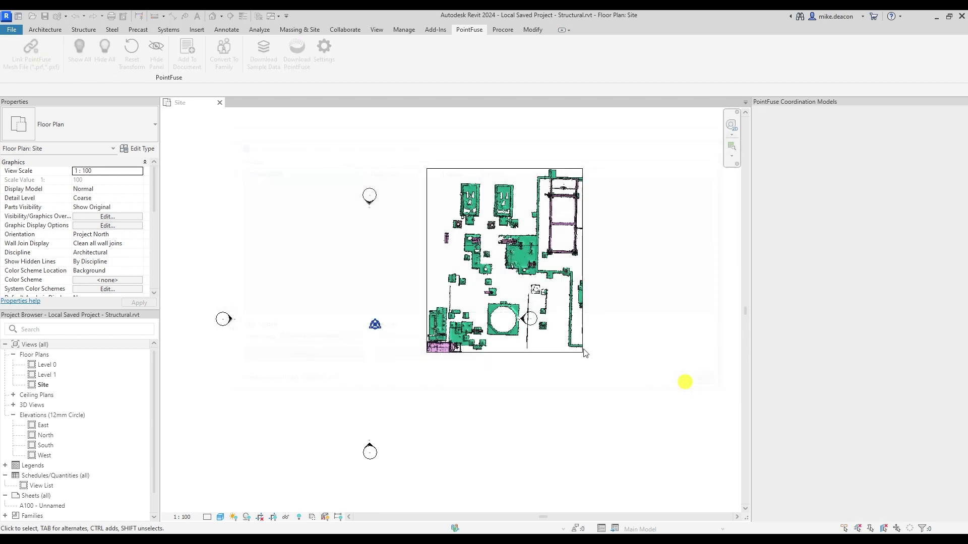
click(45, 16)
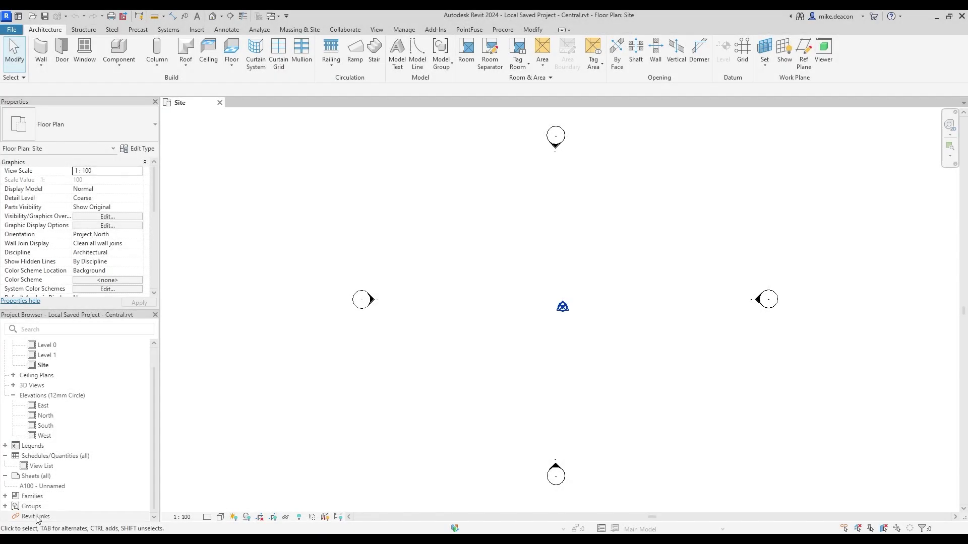
Link MEP.rvt into the Central model positioned Auto - By Shared Coordinates
right_click(37, 516)
click(86, 458)
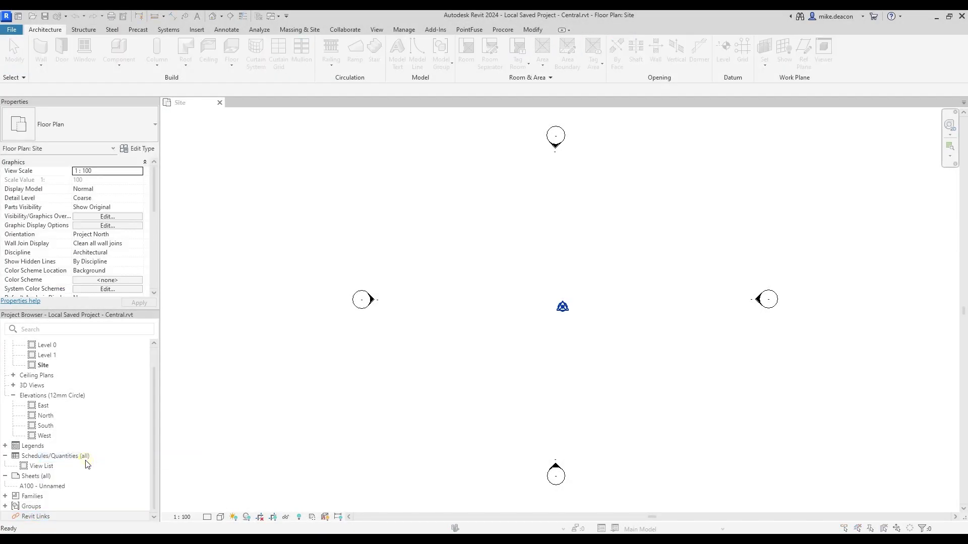
click(403, 230)
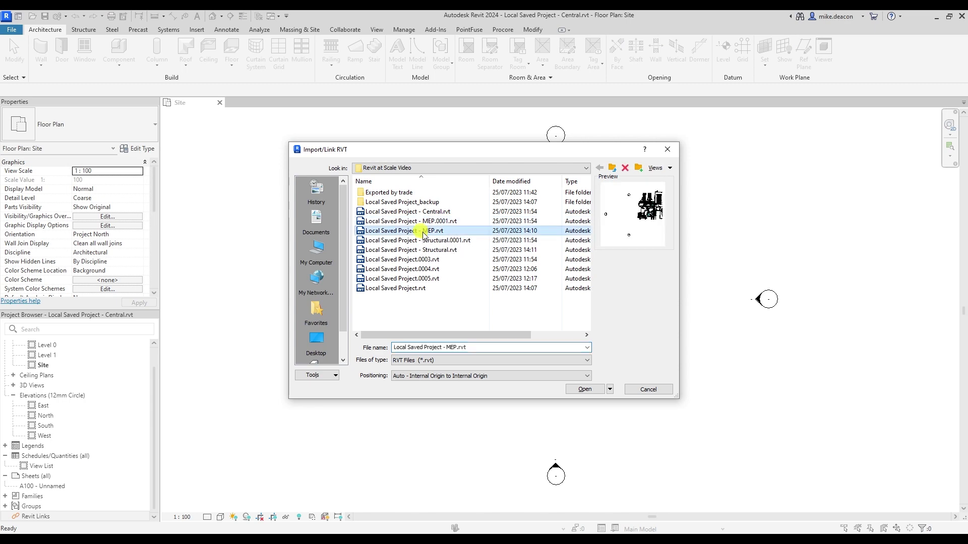
click(431, 376)
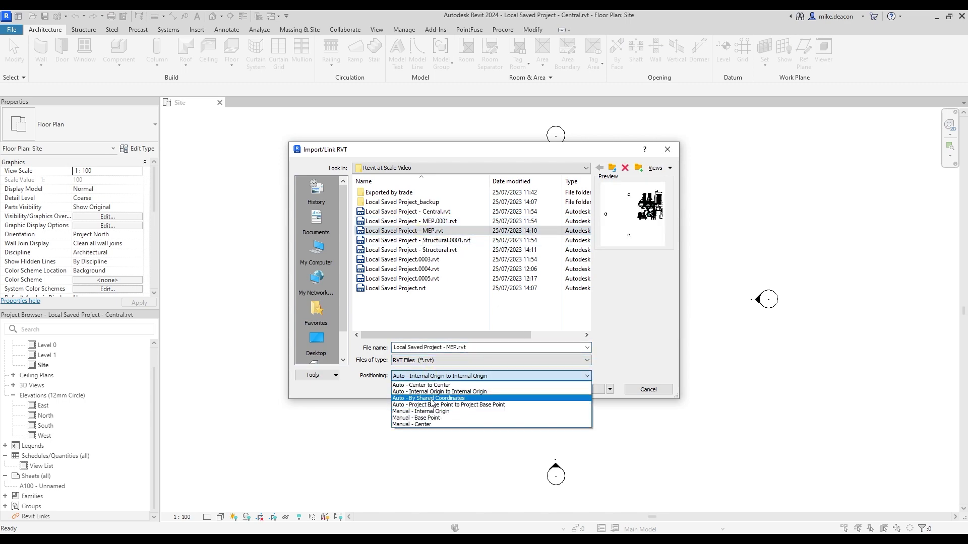
click(432, 405)
click(585, 389)
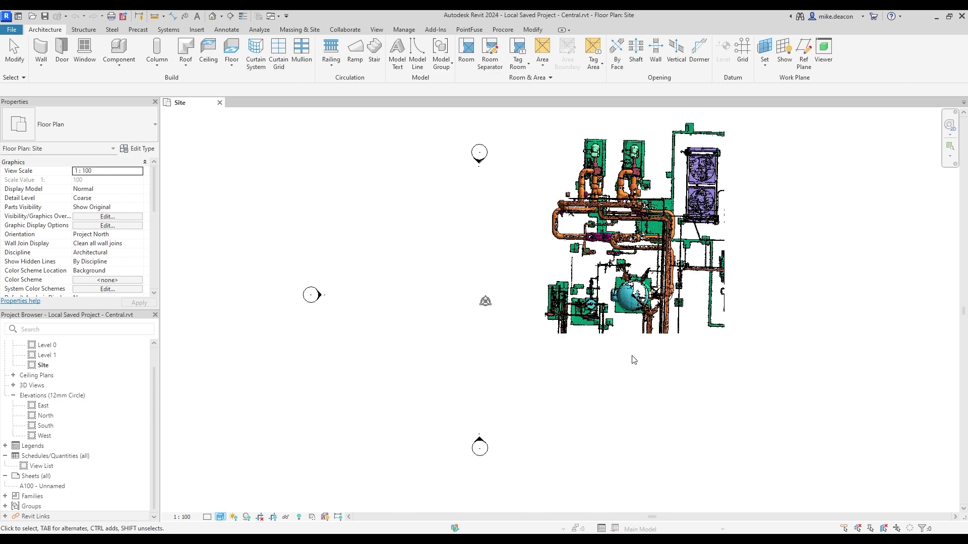
Link Structural.rvt into the Central model the same way
click(6, 517)
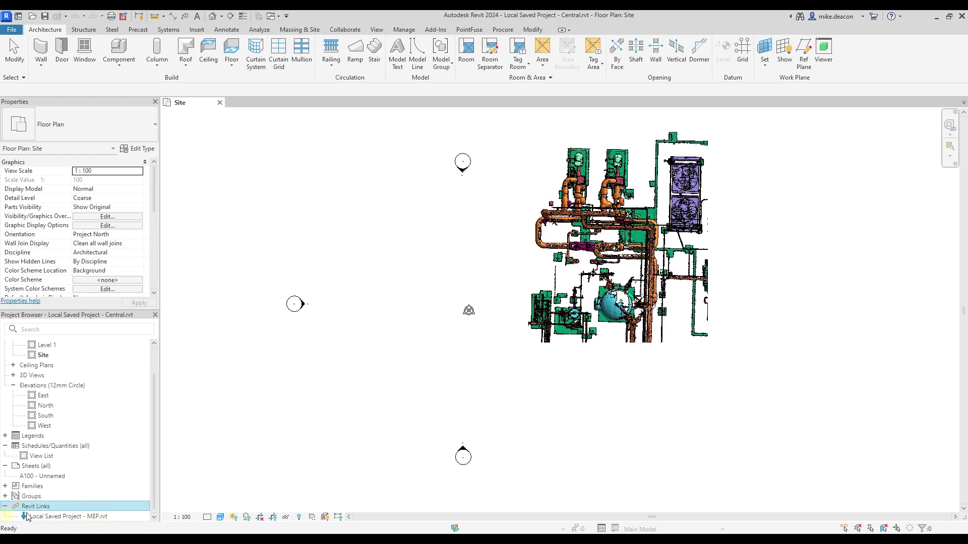
right_click(40, 506)
click(70, 437)
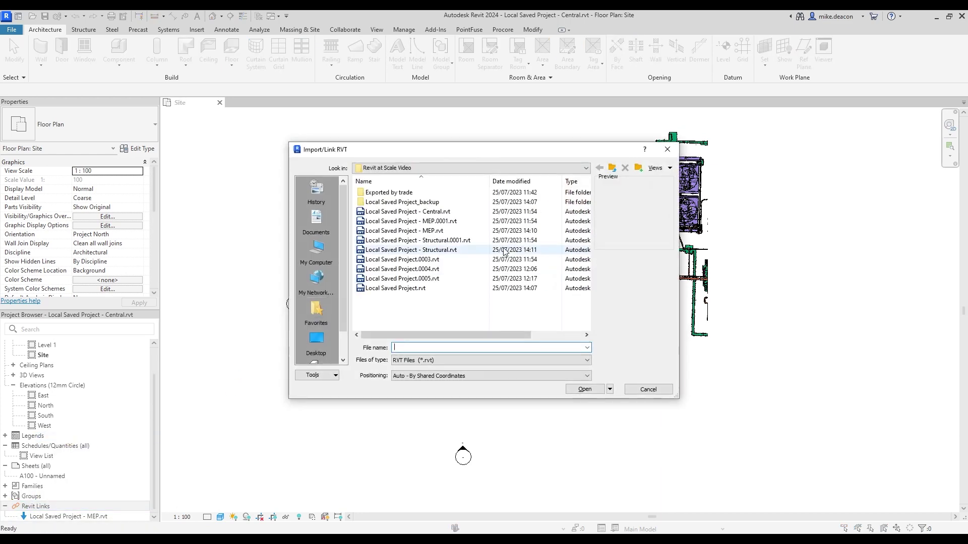
click(436, 250)
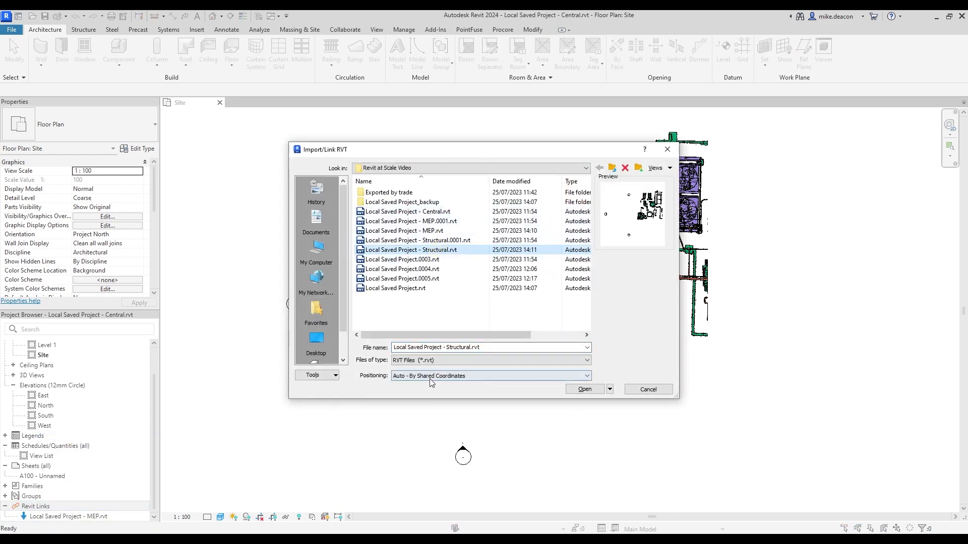
click(580, 388)
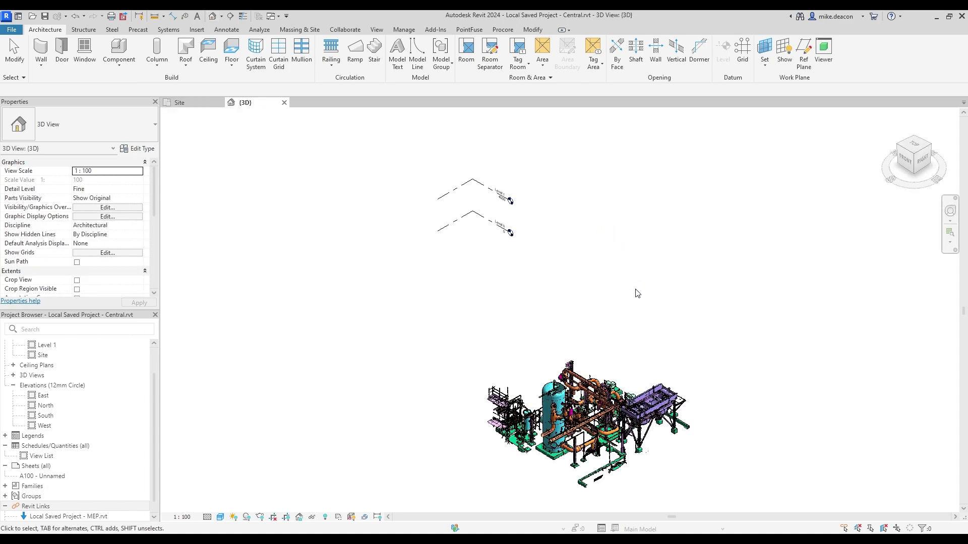
scroll(622, 335, up, 6)
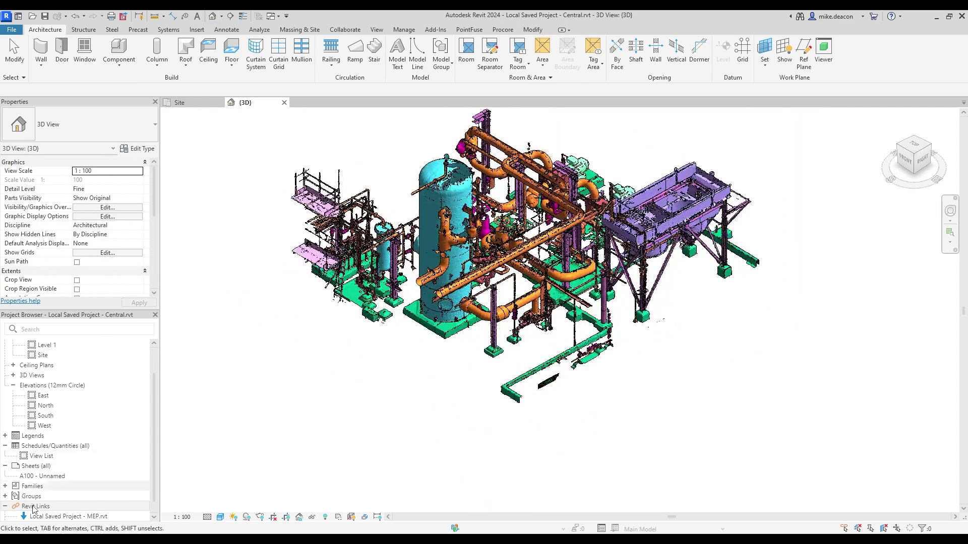
scroll(60, 484, down, 1)
click(60, 506)
key(Escape)
right_click(86, 506)
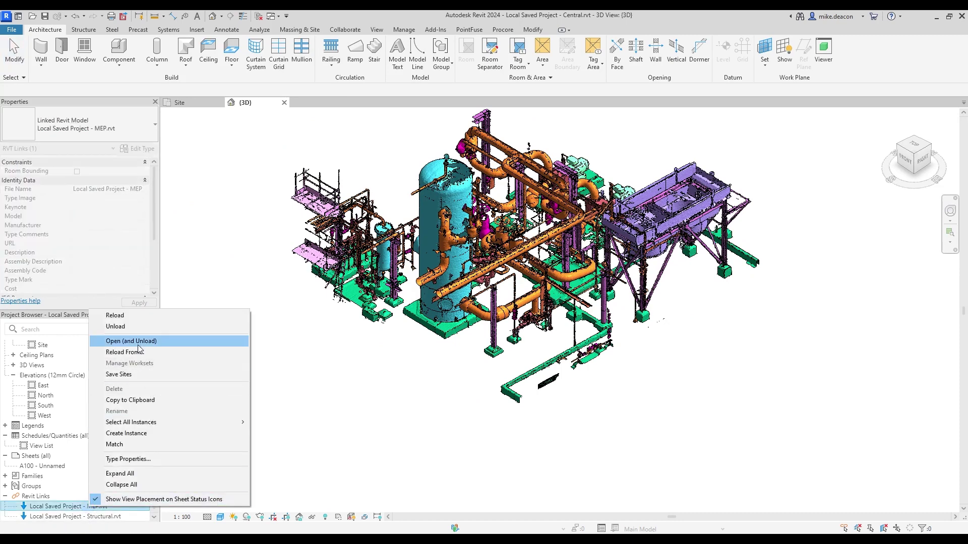
click(130, 328)
click(506, 294)
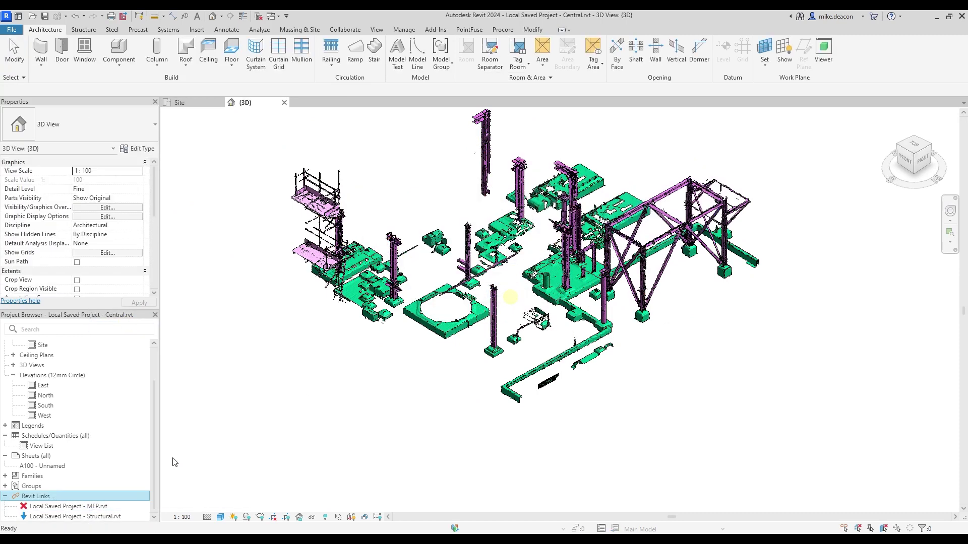
click(45, 507)
right_click(44, 506)
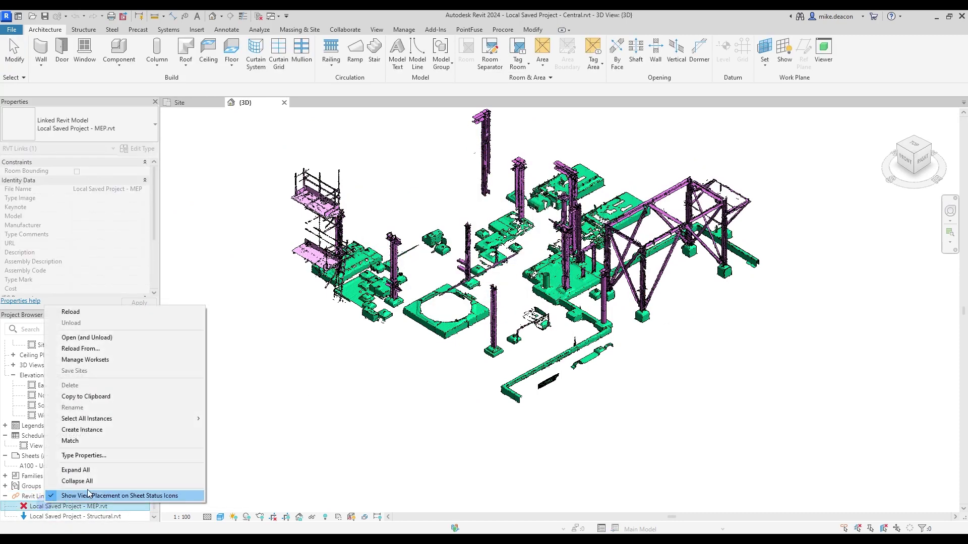
click(106, 313)
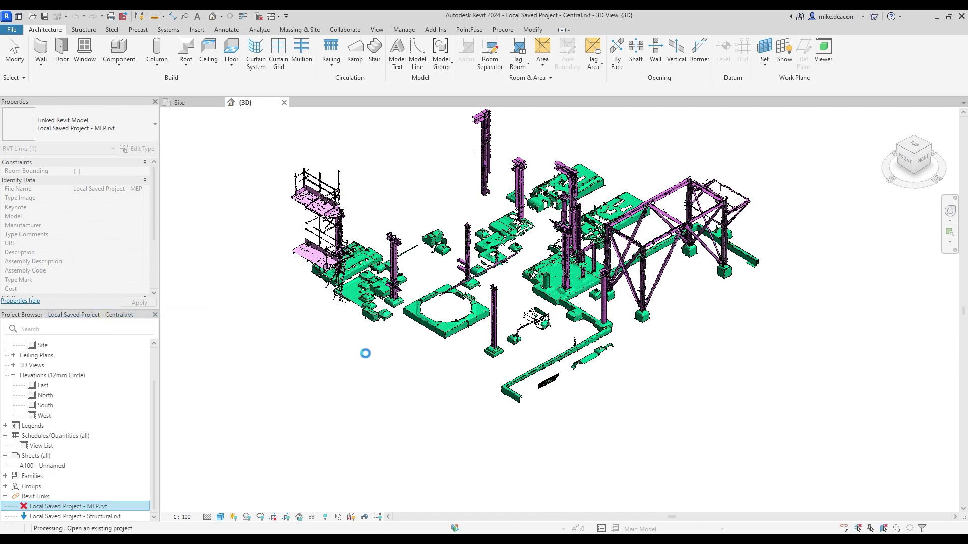